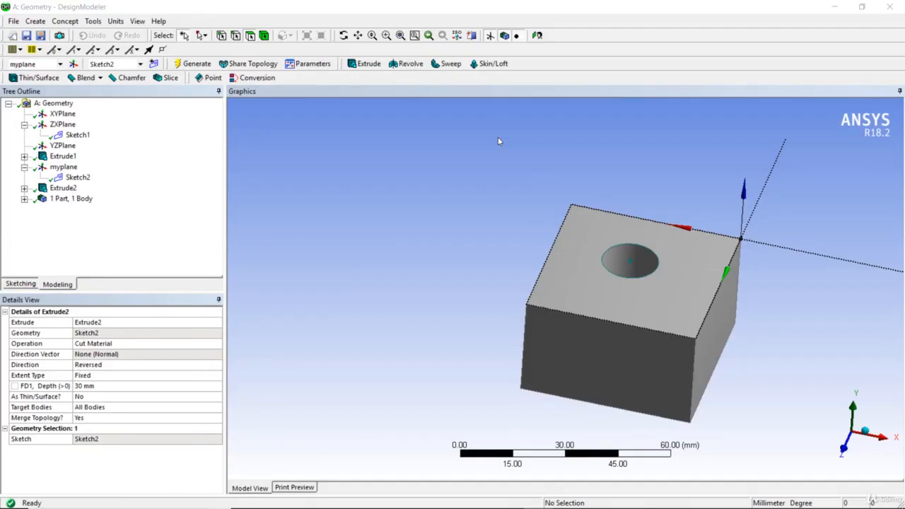
pyautogui.moveTo(547, 198); pyautogui.dragTo(507, 181, button='middle')
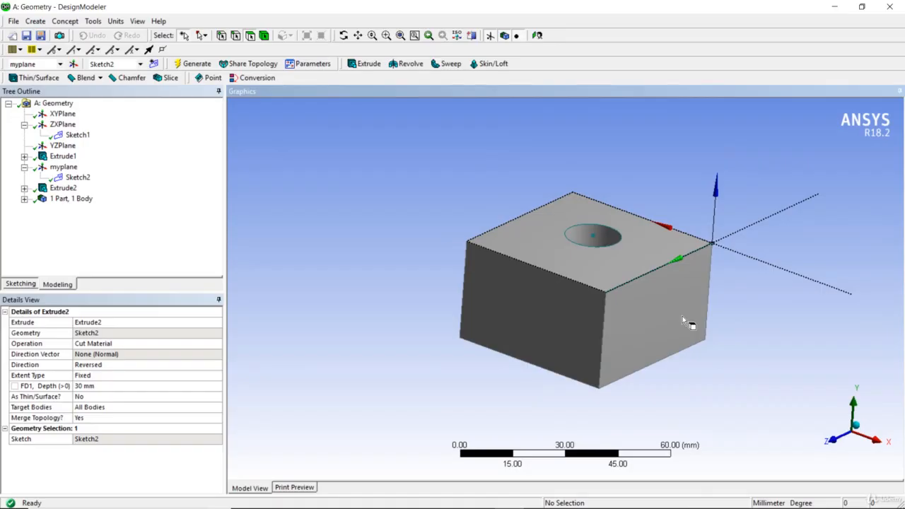
pyautogui.moveTo(622, 294); pyautogui.dragTo(591, 298, button='middle')
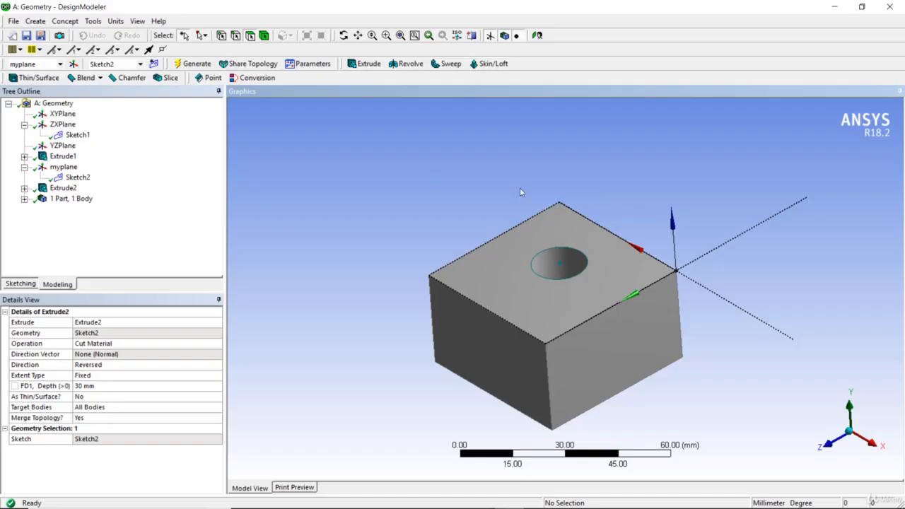
pyautogui.rightClick(70, 191)
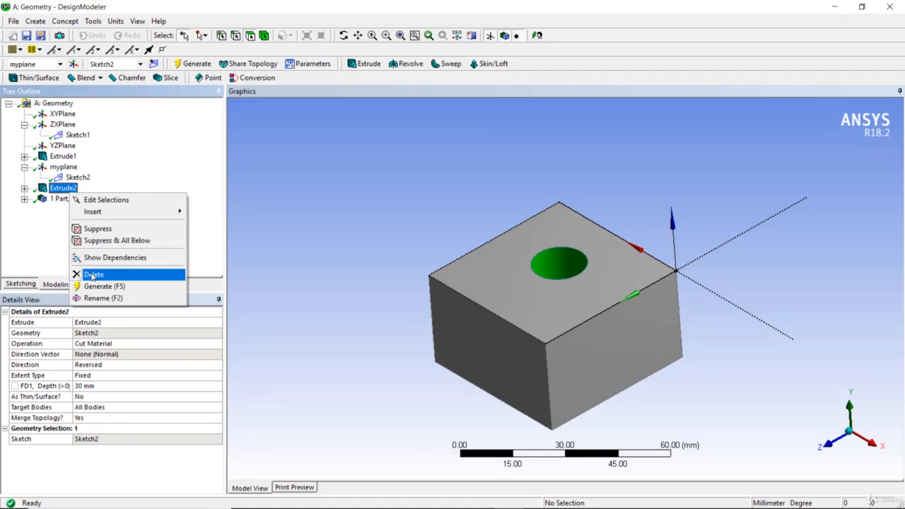
pyautogui.click(258, 193)
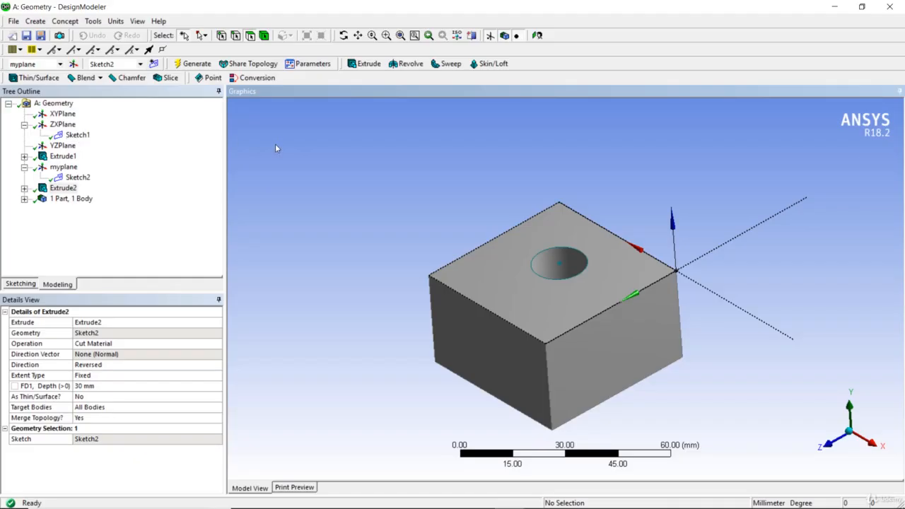
# Step: Clear the existing block model with Start Over and confirm, to get an empty geometry
pyautogui.click(14, 22)
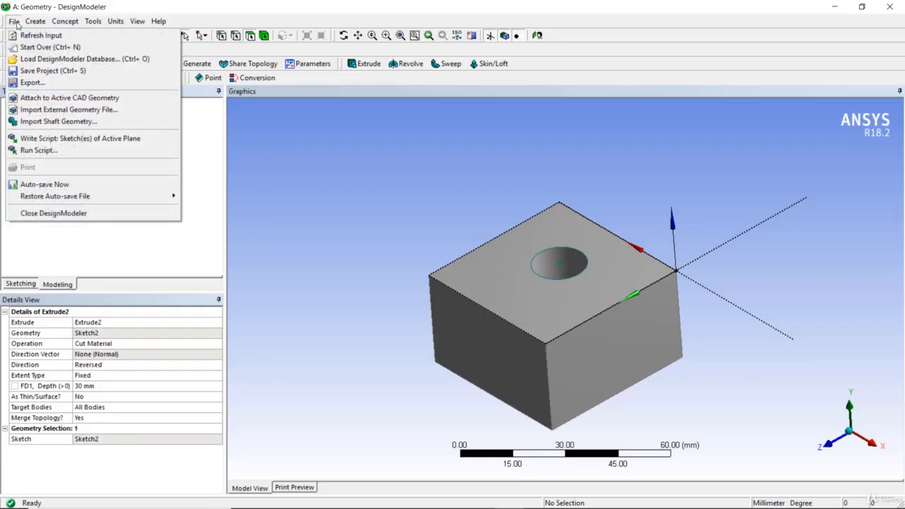
pyautogui.click(52, 50)
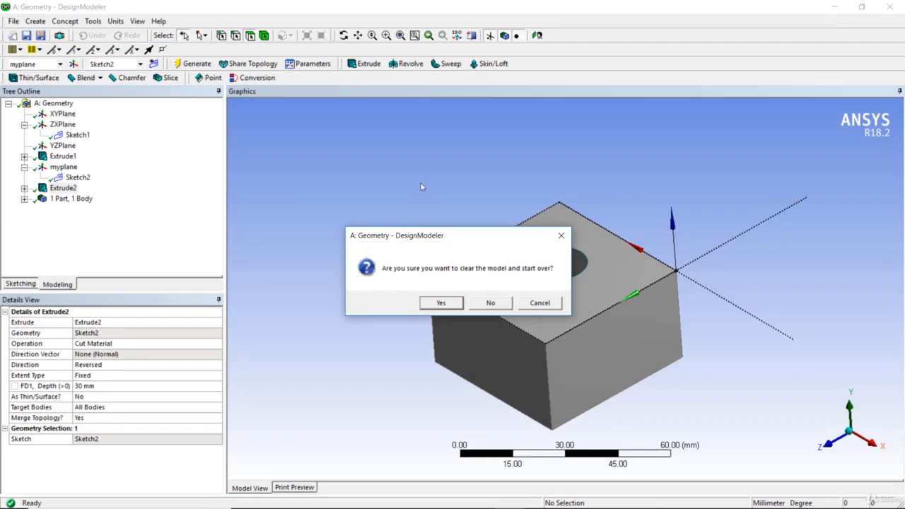
pyautogui.moveTo(422, 234); pyautogui.dragTo(416, 191)
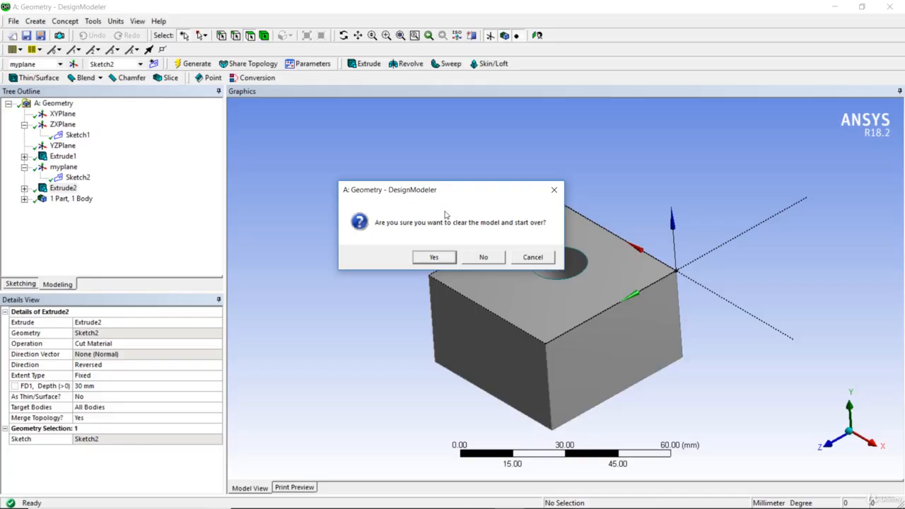
pyautogui.click(433, 257)
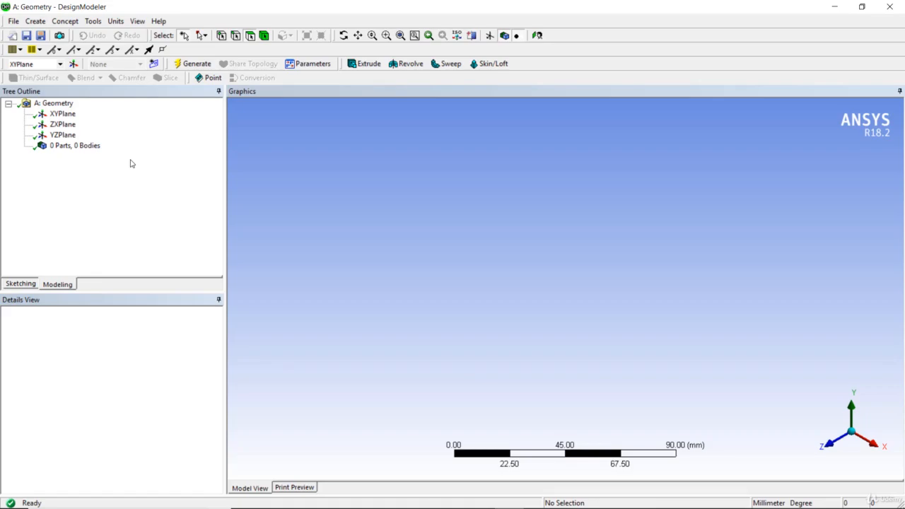
# Step: Sketch a tall rectangle on the XYPlane with its base on the X axis and a gap from the Y axis
pyautogui.click(65, 115)
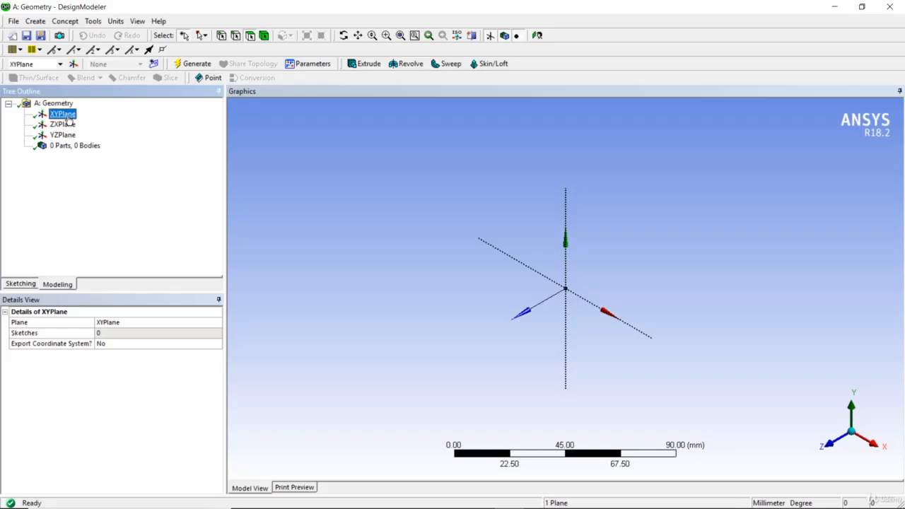
pyautogui.click(22, 283)
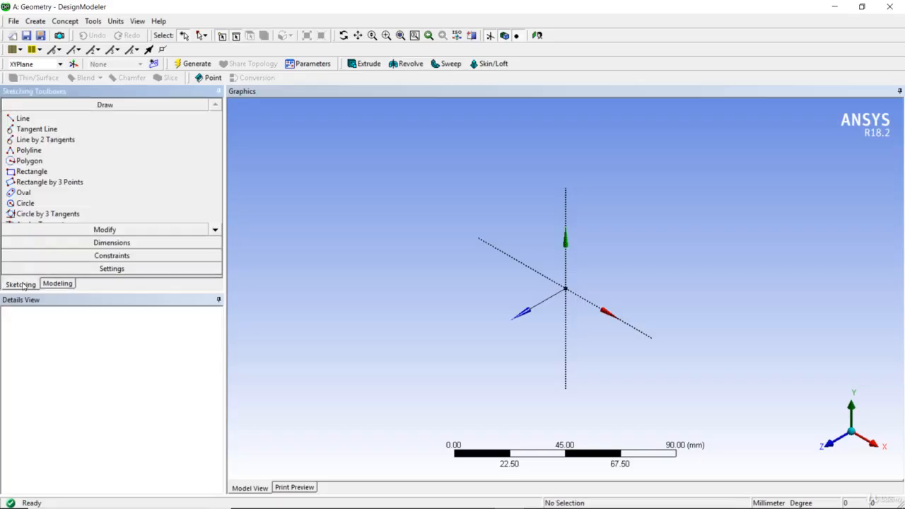
pyautogui.click(32, 171)
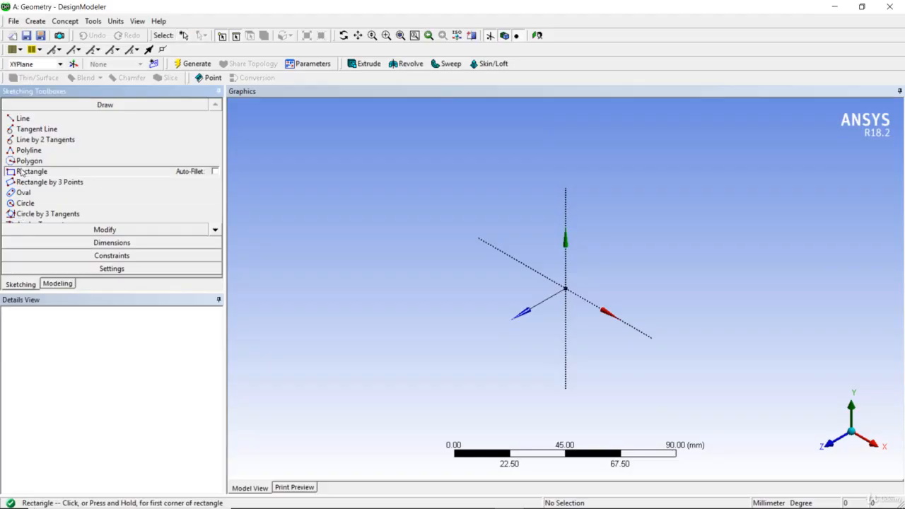
pyautogui.click(583, 297)
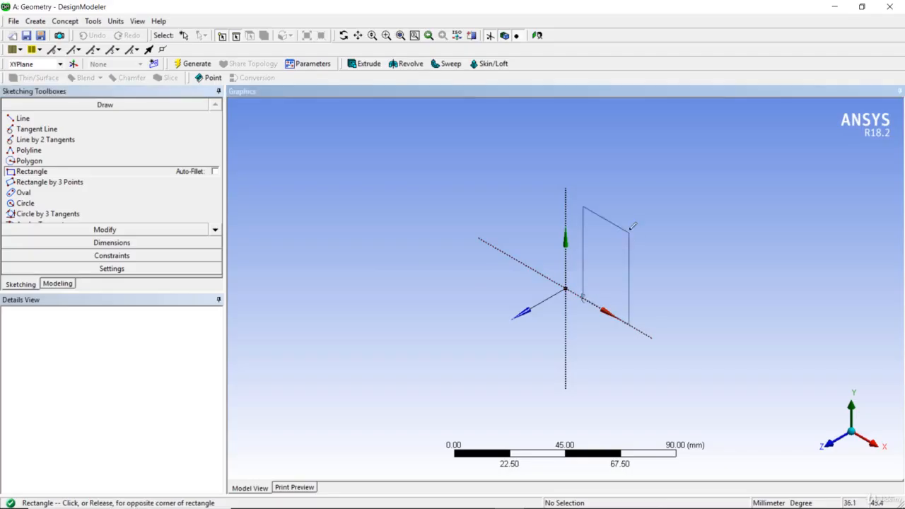
pyautogui.click(630, 222)
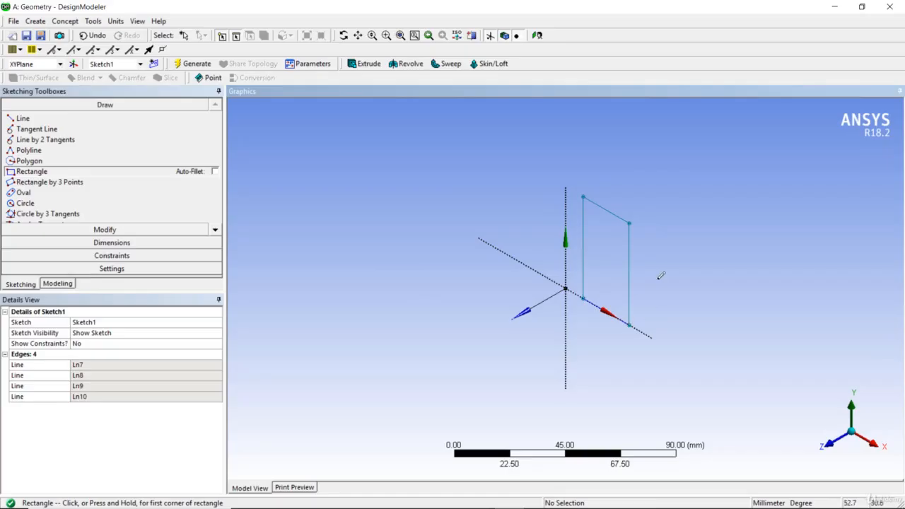
# Step: Create a Revolve feature using the rectangle's Sketch1 as geometry and the XYPlane's vertical Y axis as the axis
pyautogui.click(60, 284)
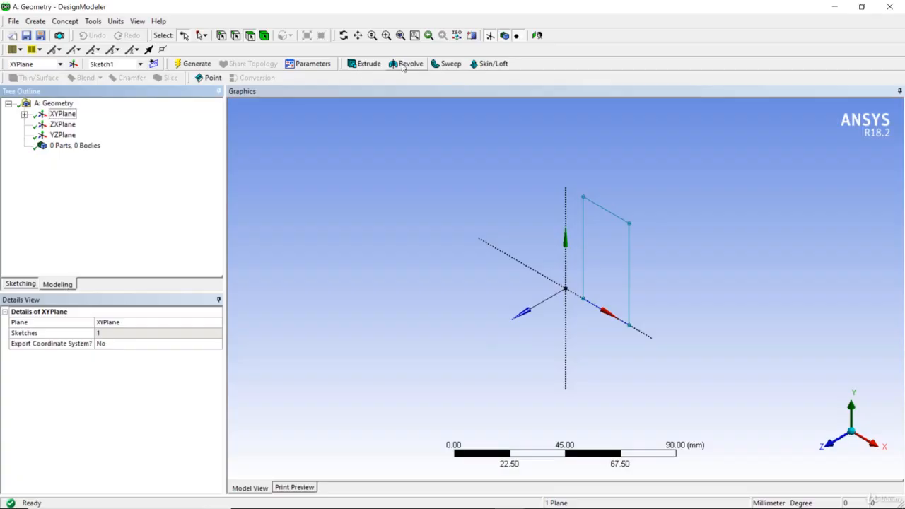
pyautogui.click(406, 63)
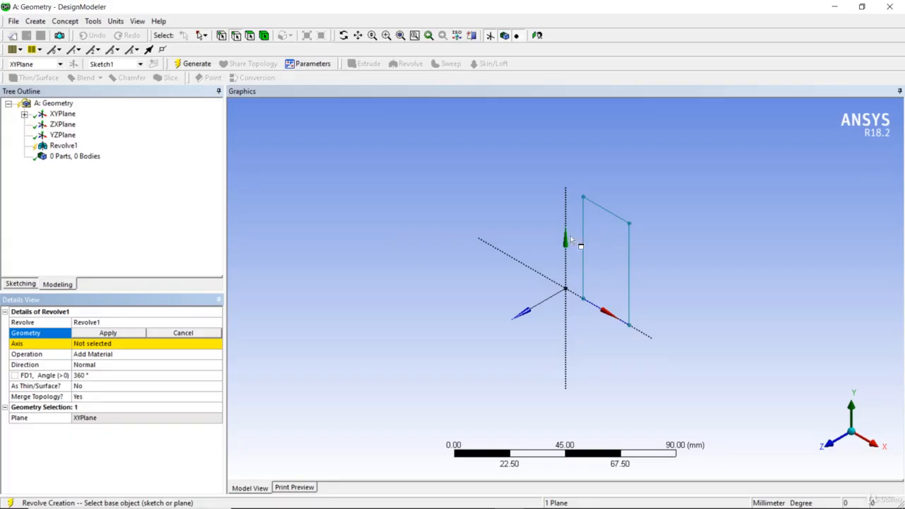
pyautogui.click(24, 114)
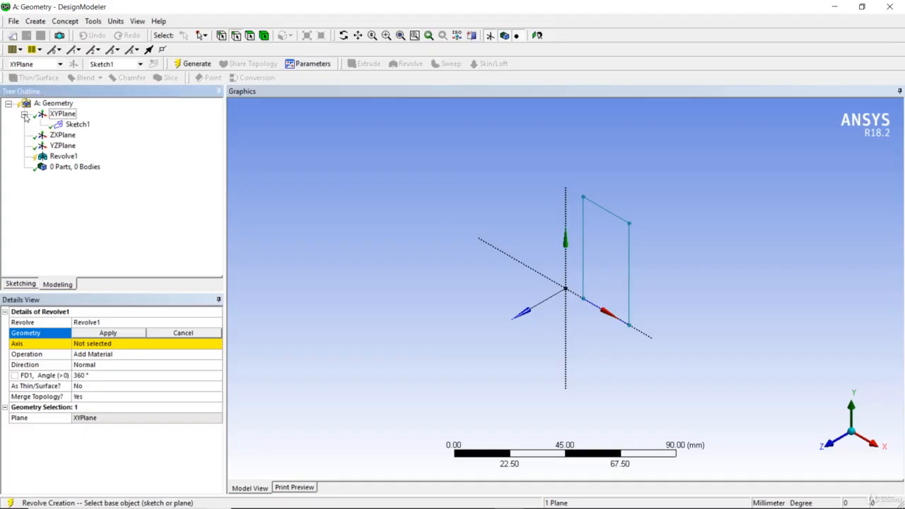
pyautogui.click(70, 126)
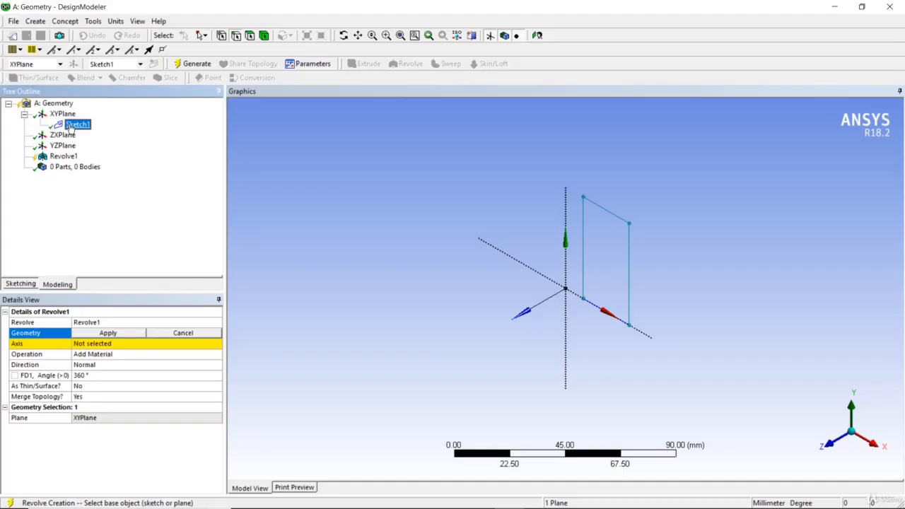
pyautogui.click(114, 332)
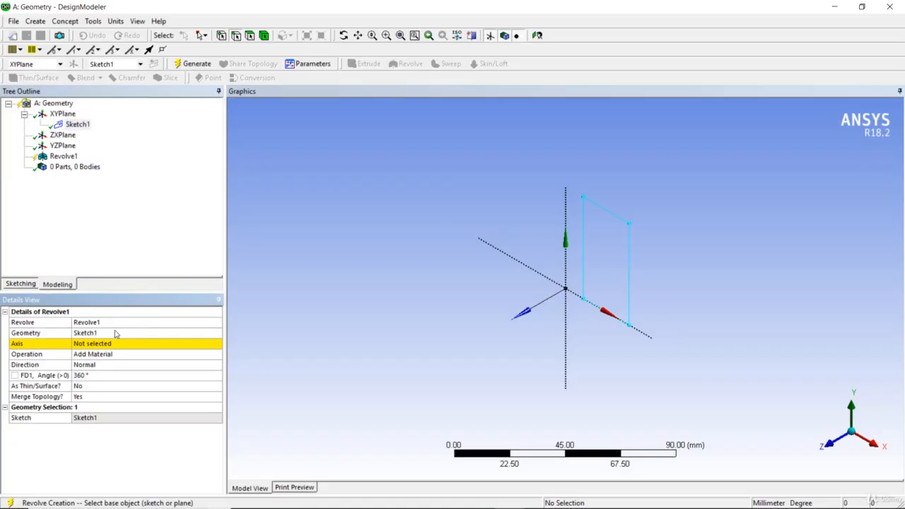
pyautogui.click(105, 345)
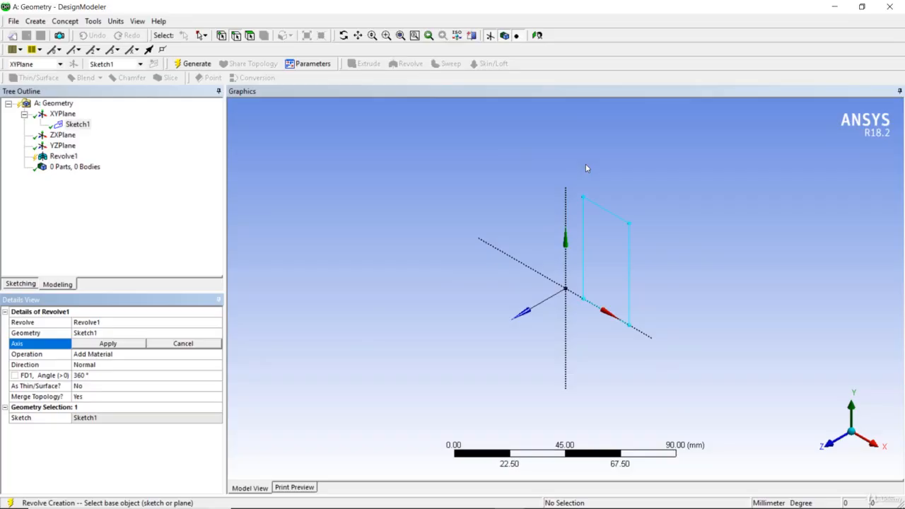
pyautogui.click(566, 246)
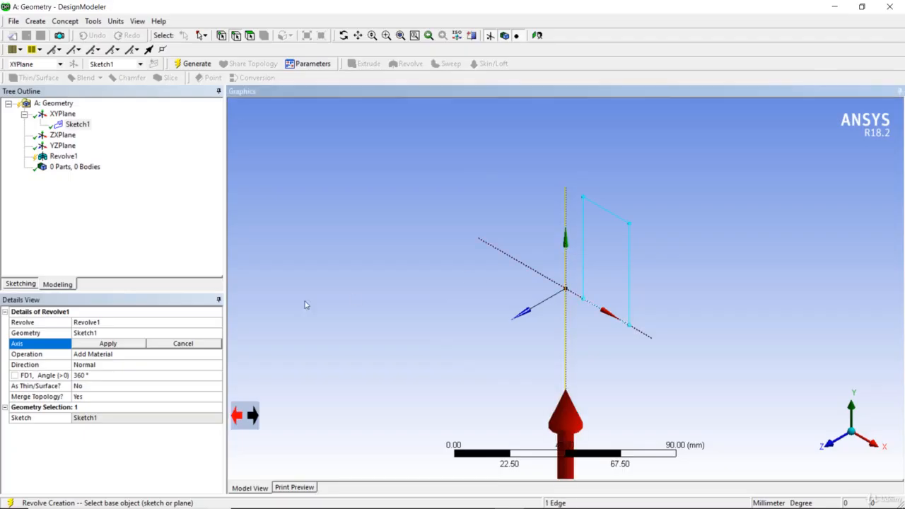
pyautogui.click(108, 343)
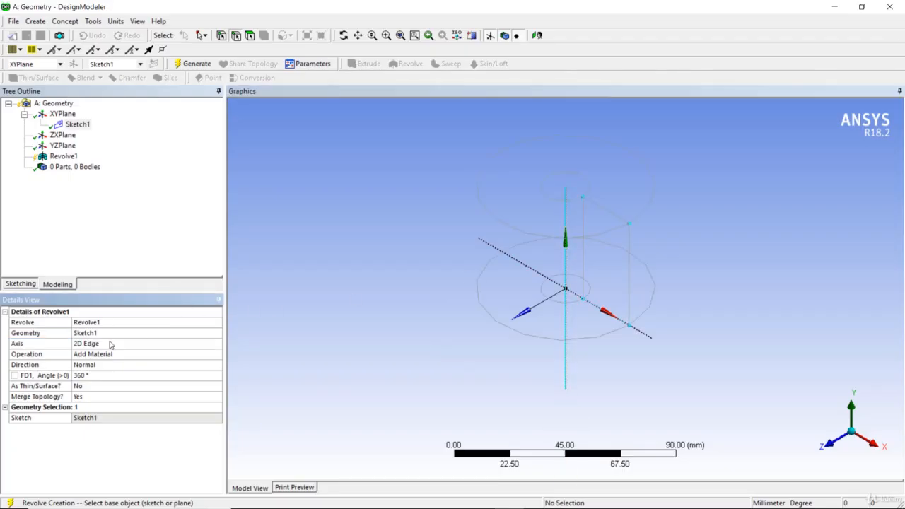
# Step: Set the revolve angle to 180° and its direction to Reversed
pyautogui.click(99, 376)
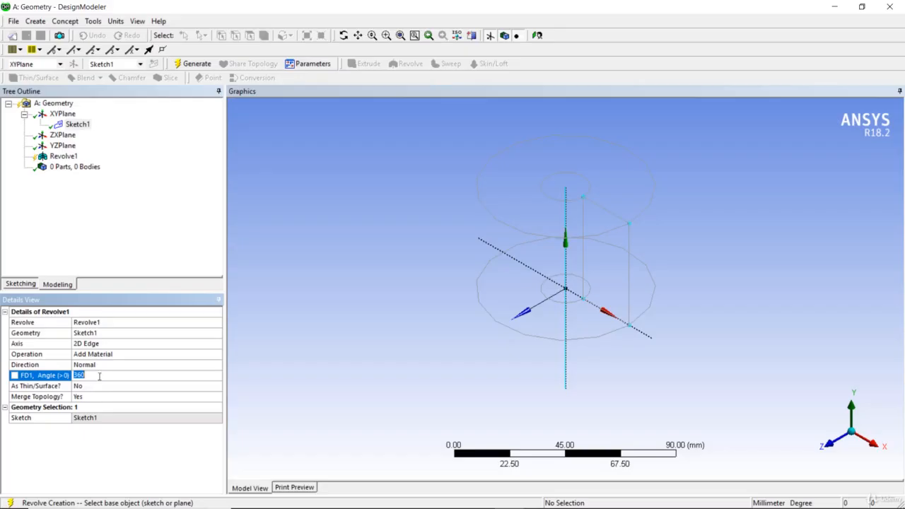
pyautogui.write('180')
pyautogui.press('Return')
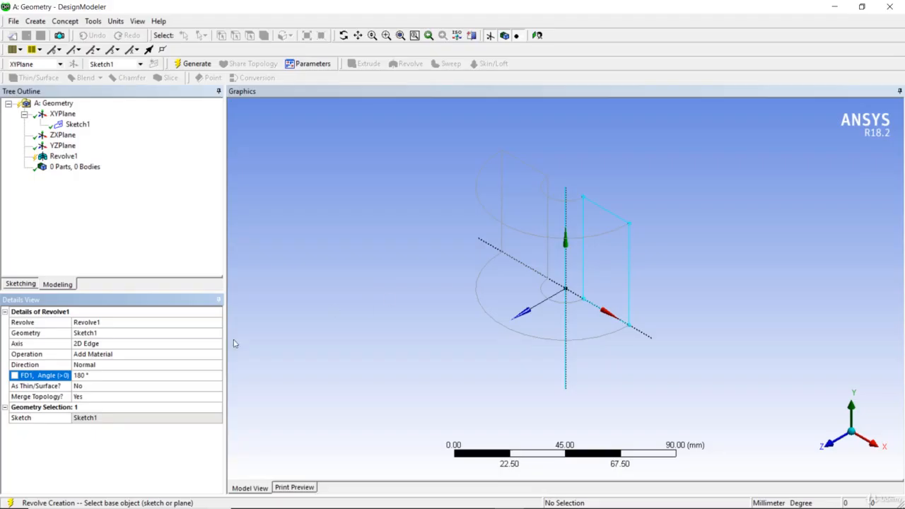
pyautogui.click(88, 365)
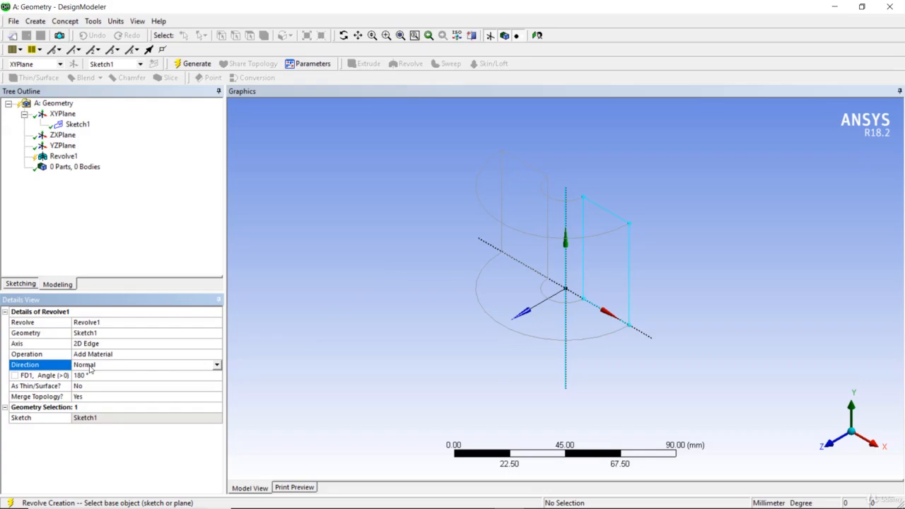
pyautogui.click(217, 364)
pyautogui.click(215, 383)
# Step: Set the revolve's As Thin/Surface option to Yes and generate the feature
pyautogui.click(192, 389)
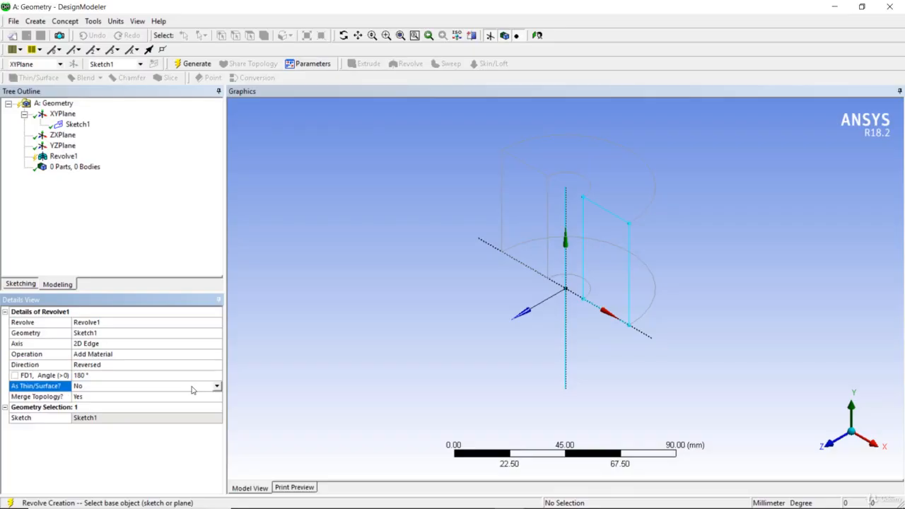
pyautogui.click(217, 388)
pyautogui.click(210, 402)
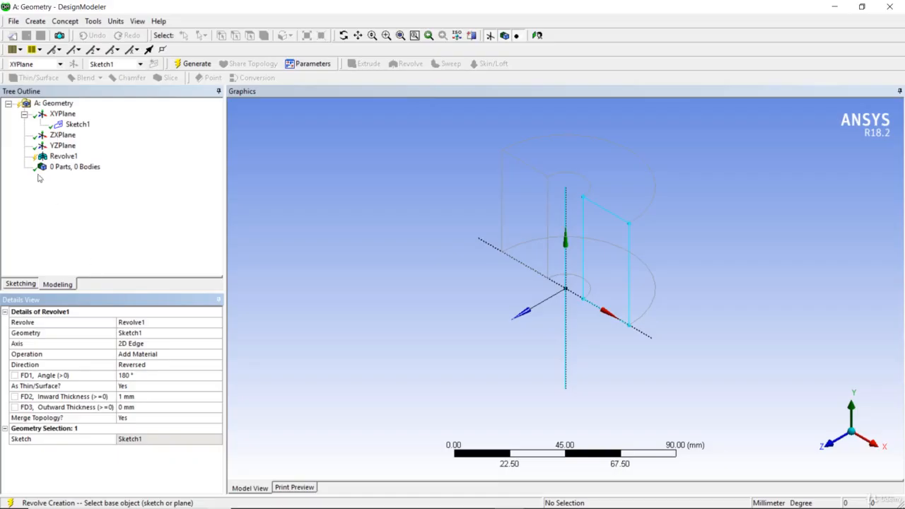
pyautogui.rightClick(56, 157)
pyautogui.click(77, 177)
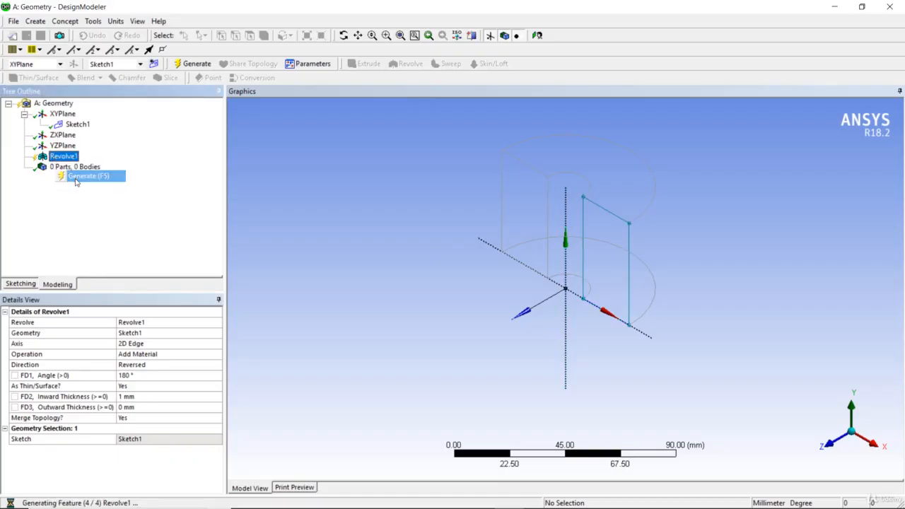
pyautogui.moveTo(347, 275); pyautogui.dragTo(422, 254, button='middle')
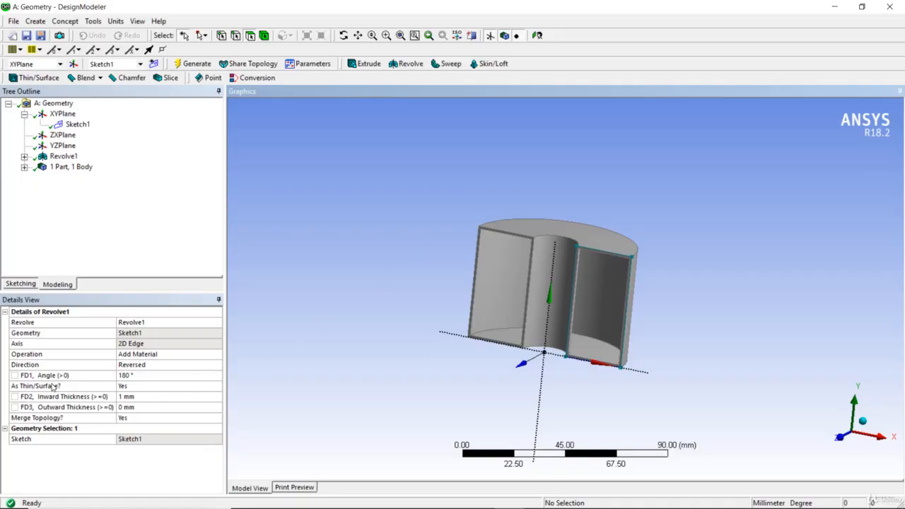
pyautogui.moveTo(366, 324); pyautogui.dragTo(333, 360, button='middle')
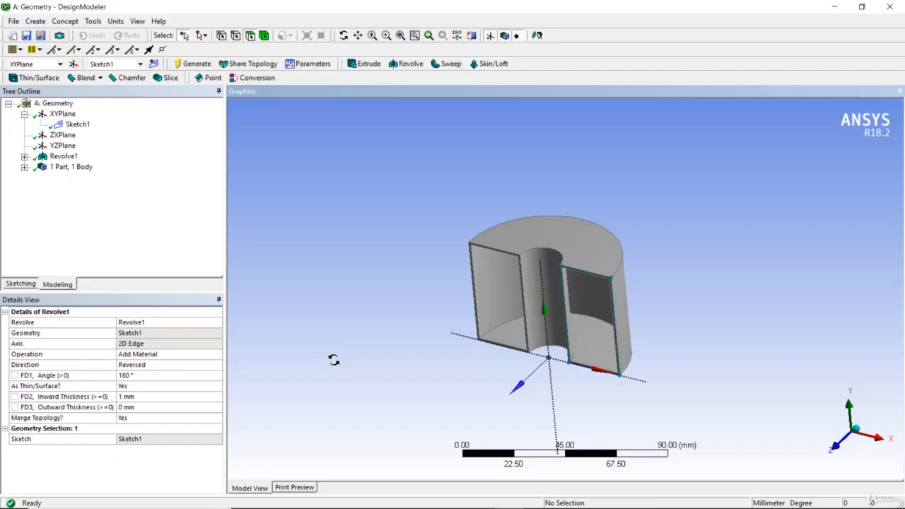
# Step: Start over with an empty model and sketch a rectangle on the XYPlane with its first corner at the origin
pyautogui.hotkey('ctrl', 'n')
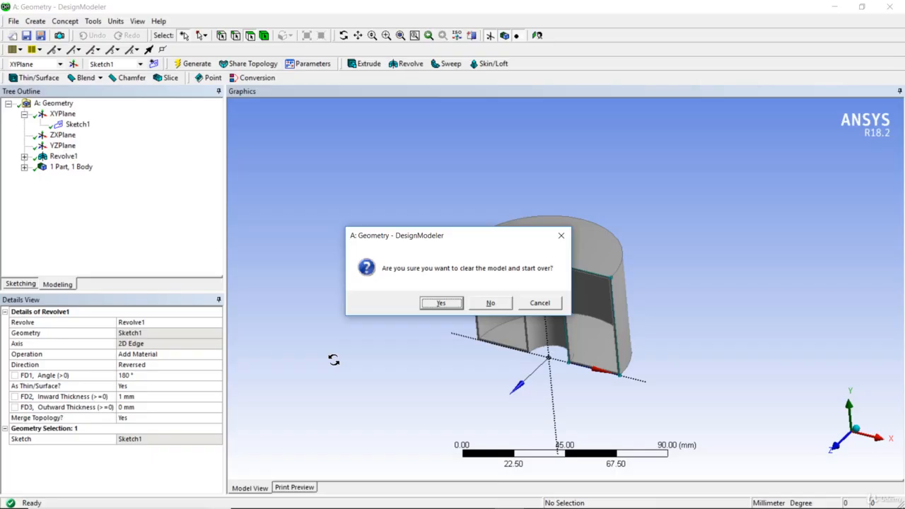
pyautogui.click(440, 304)
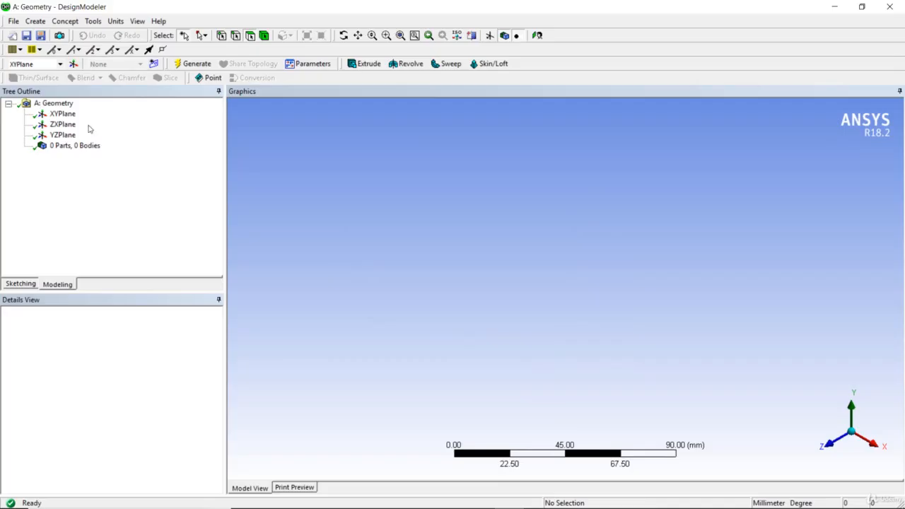
pyautogui.click(63, 115)
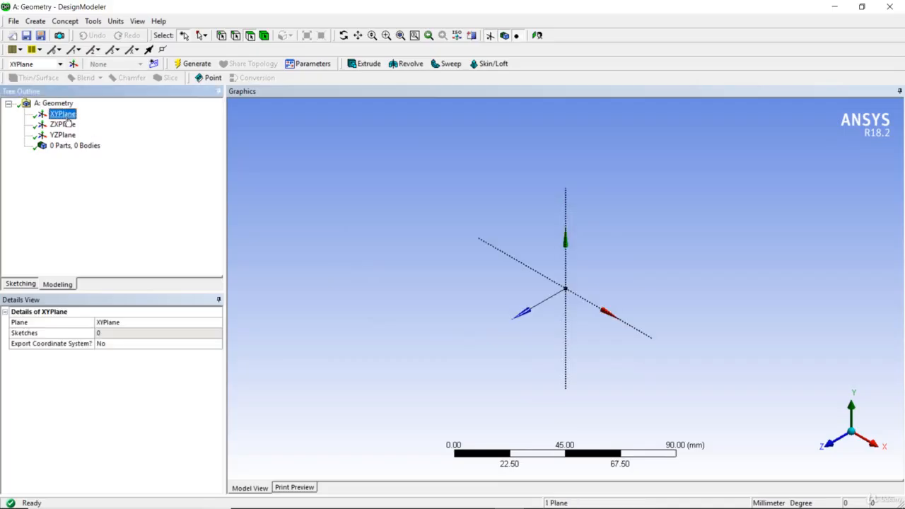
pyautogui.click(21, 284)
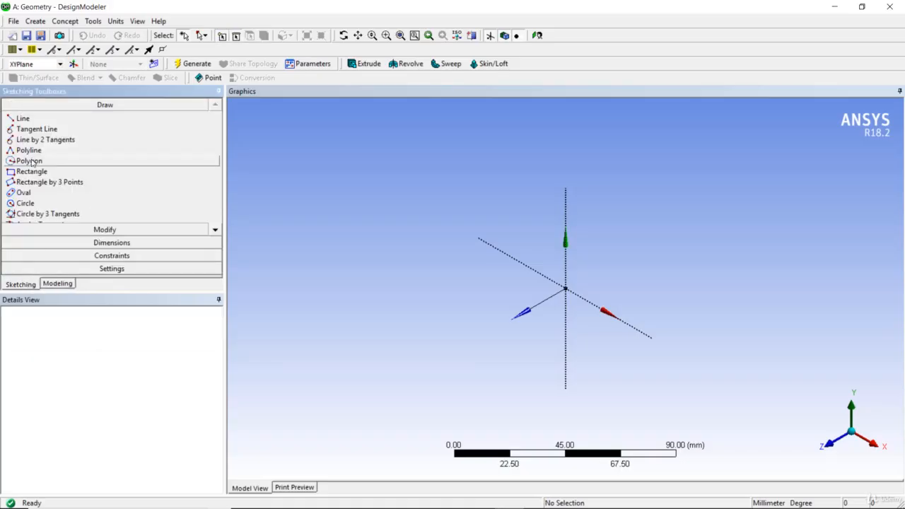
pyautogui.click(33, 173)
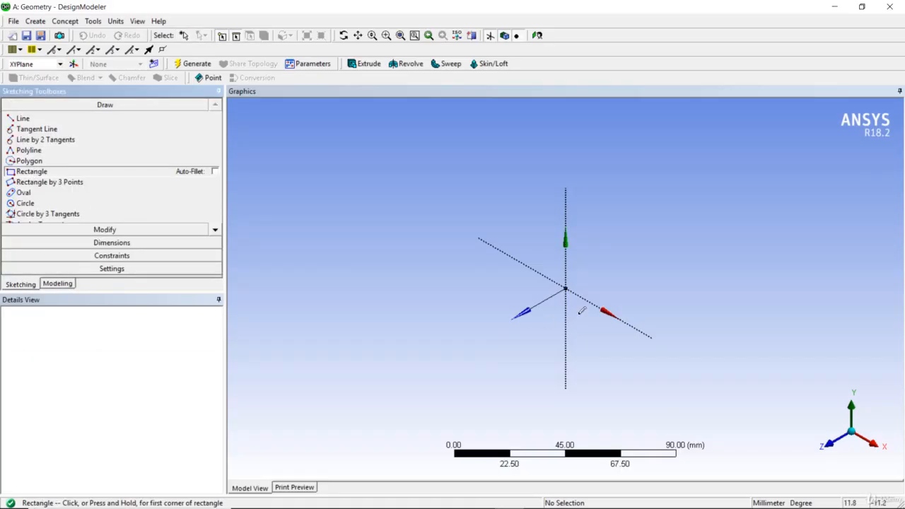
pyautogui.click(566, 288)
pyautogui.click(612, 258)
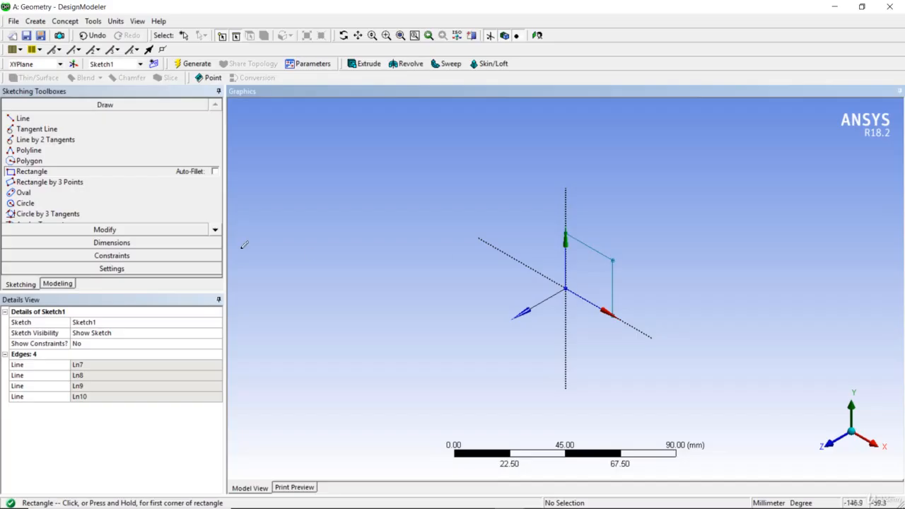
# Step: Sketch a line on the ZXPlane from the origin along the negative direction of the plane's red X axis
pyautogui.click(49, 284)
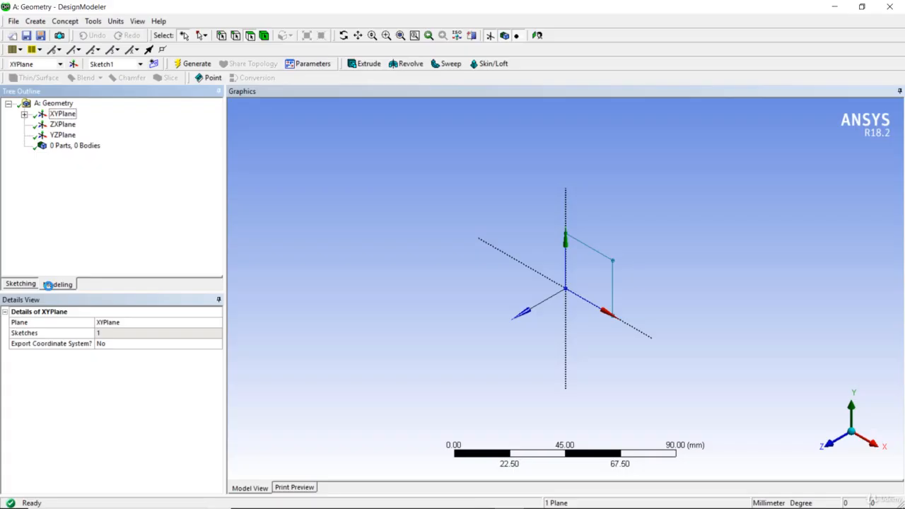
pyautogui.click(64, 124)
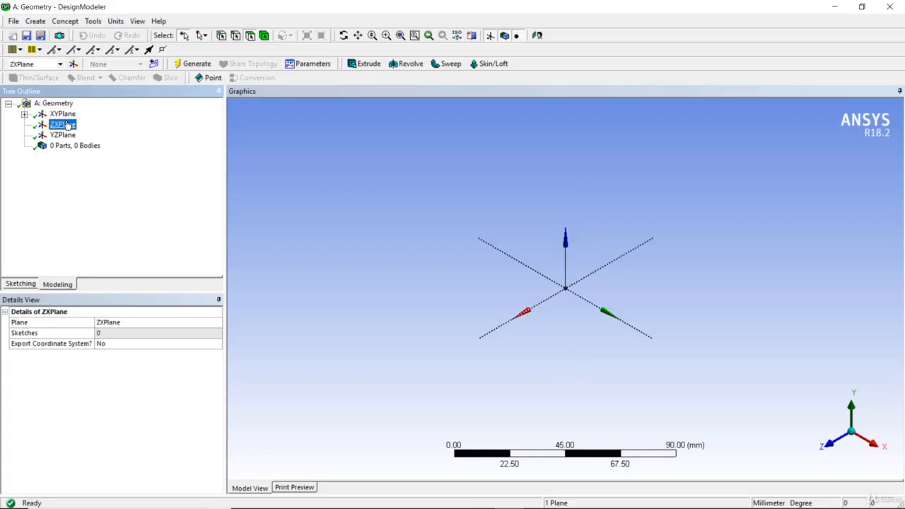
pyautogui.click(29, 285)
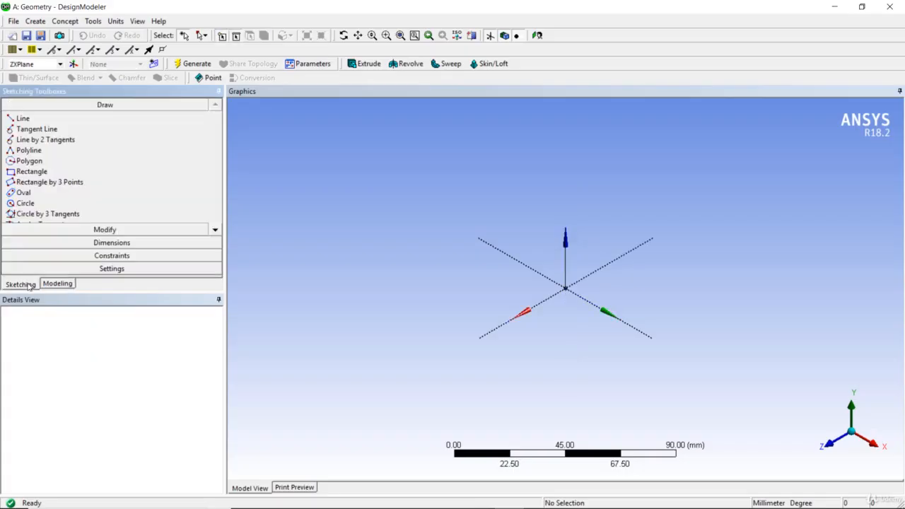
pyautogui.click(22, 118)
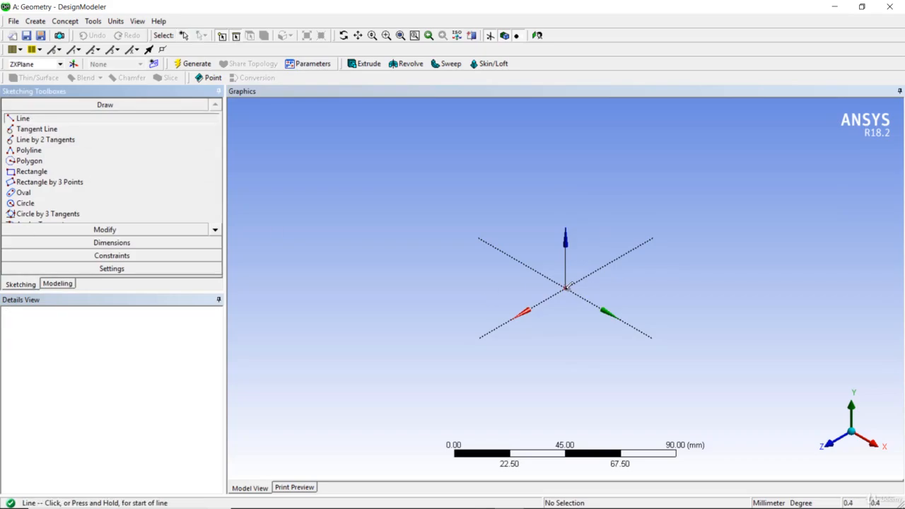
pyautogui.click(565, 288)
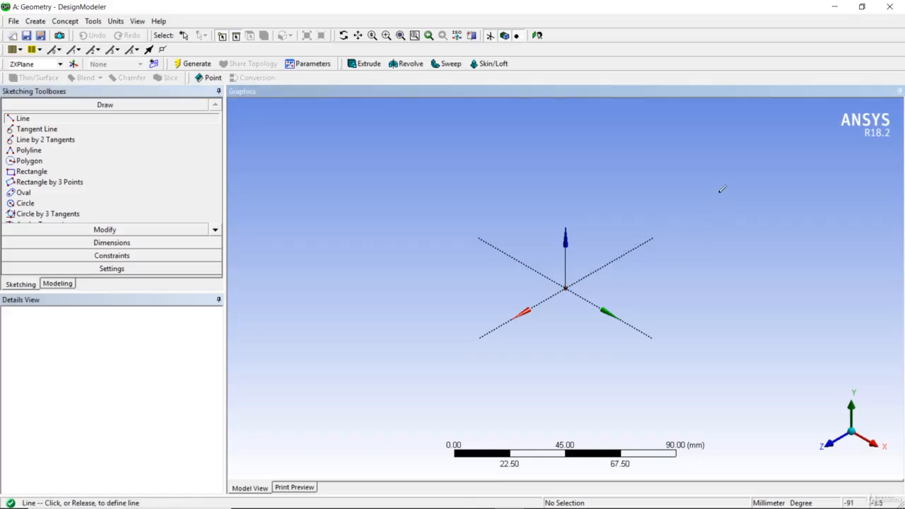
pyautogui.click(759, 177)
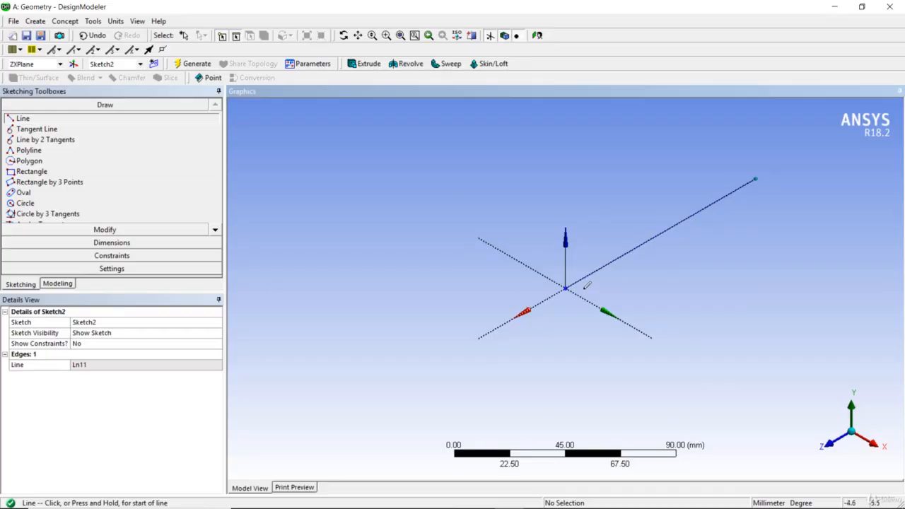
# Step: Create a Sweep feature and assign the XYPlane rectangle, Sketch1, as its profile
pyautogui.click(59, 284)
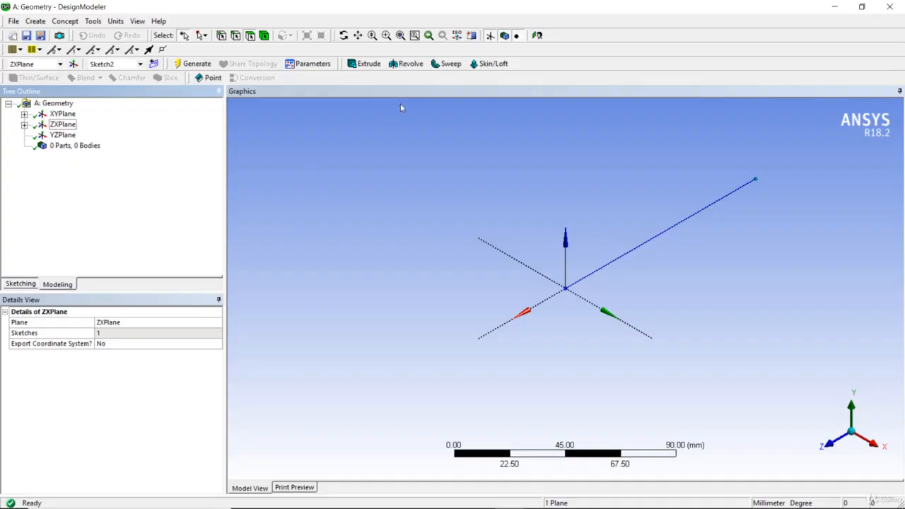
pyautogui.click(446, 64)
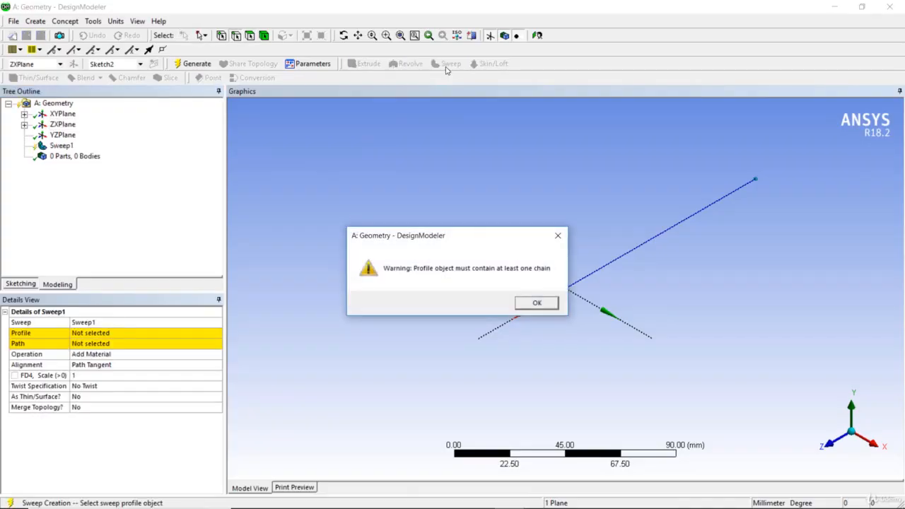
pyautogui.moveTo(477, 239); pyautogui.dragTo(452, 189)
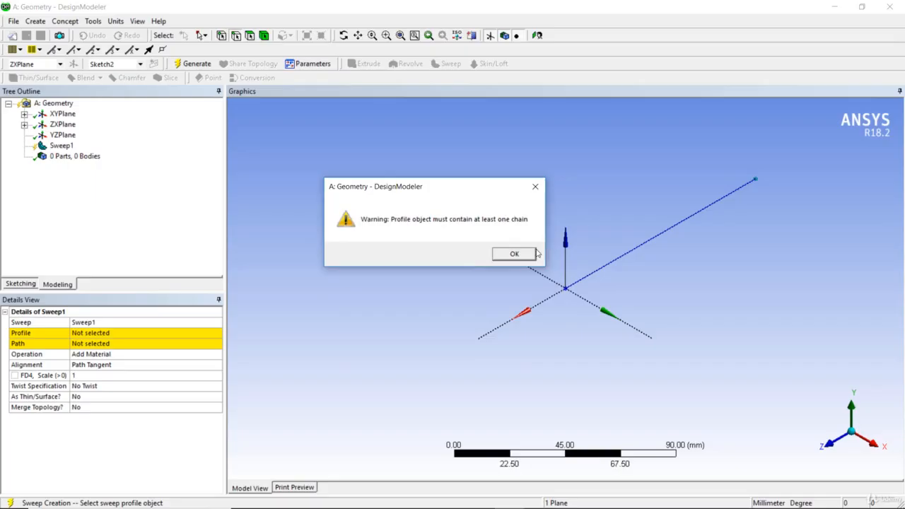
pyautogui.click(514, 254)
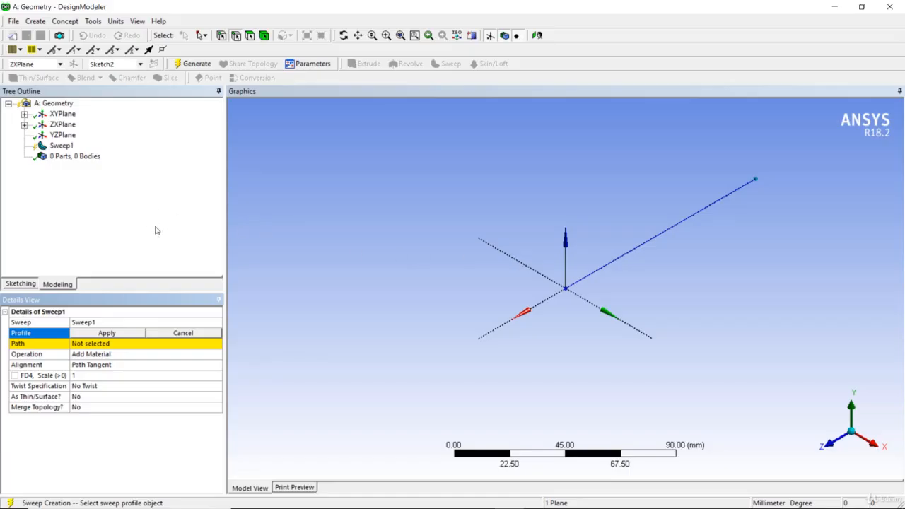
pyautogui.click(24, 114)
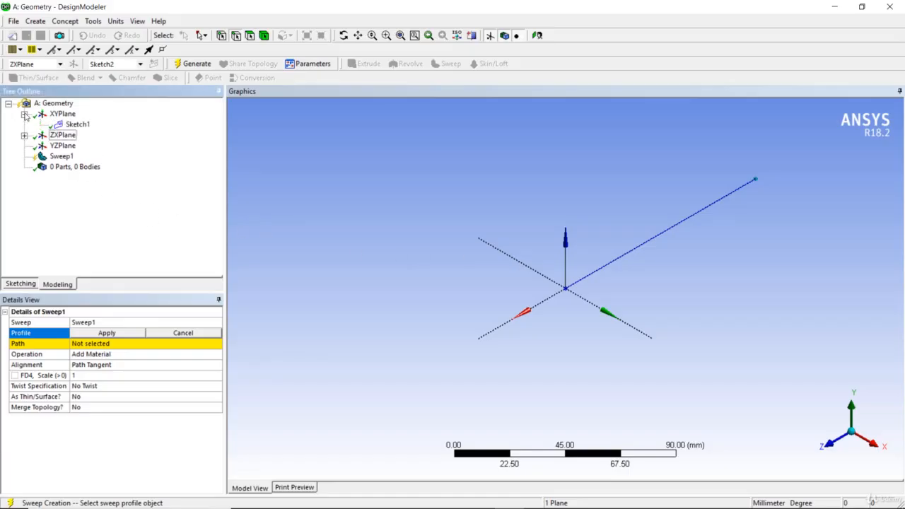
pyautogui.click(68, 125)
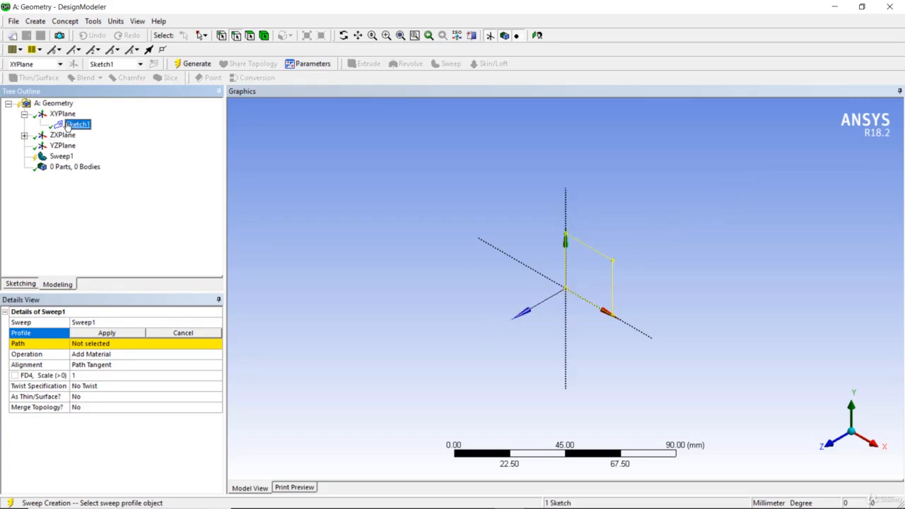
pyautogui.click(92, 334)
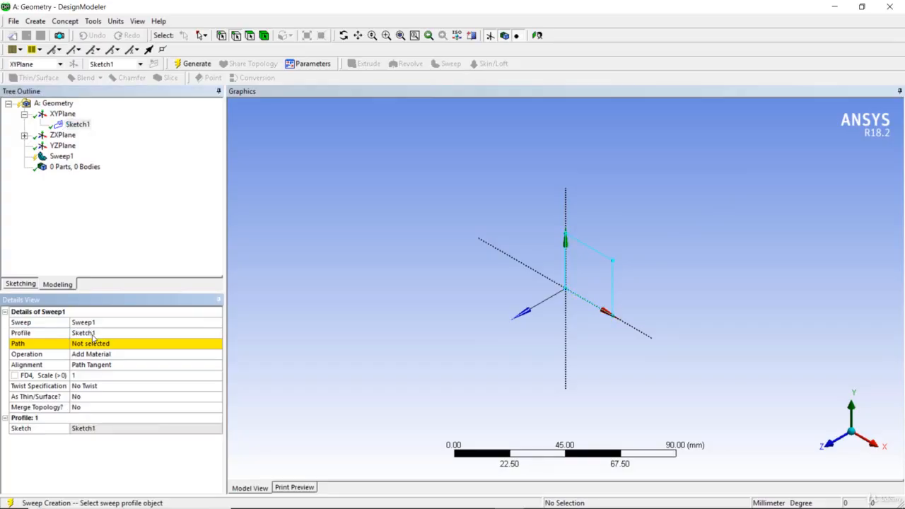
# Step: Assign the ZXPlane line, Sketch2, as the sweep path and generate the feature
pyautogui.click(79, 345)
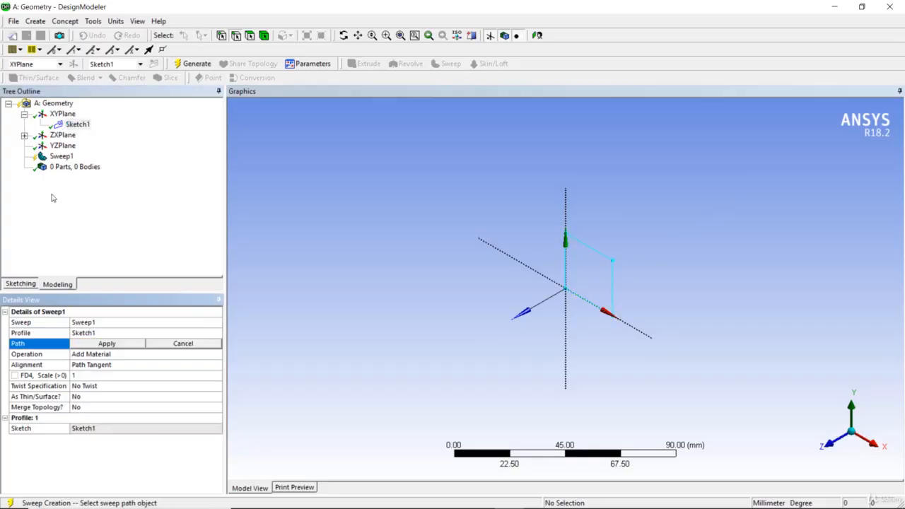
pyautogui.click(24, 135)
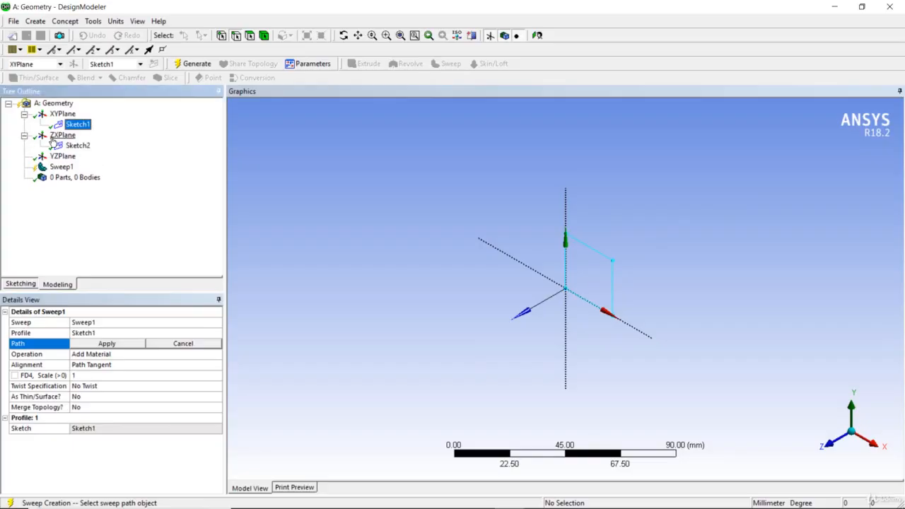
pyautogui.click(66, 147)
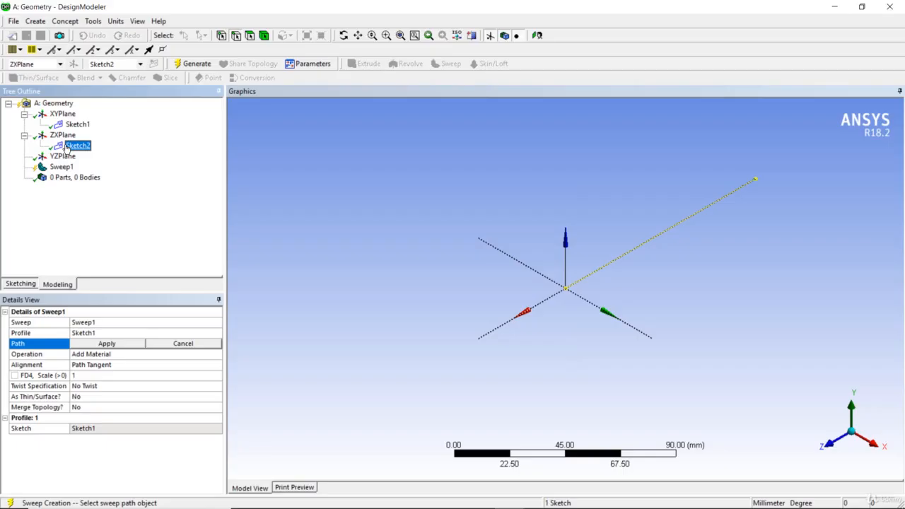
pyautogui.click(107, 344)
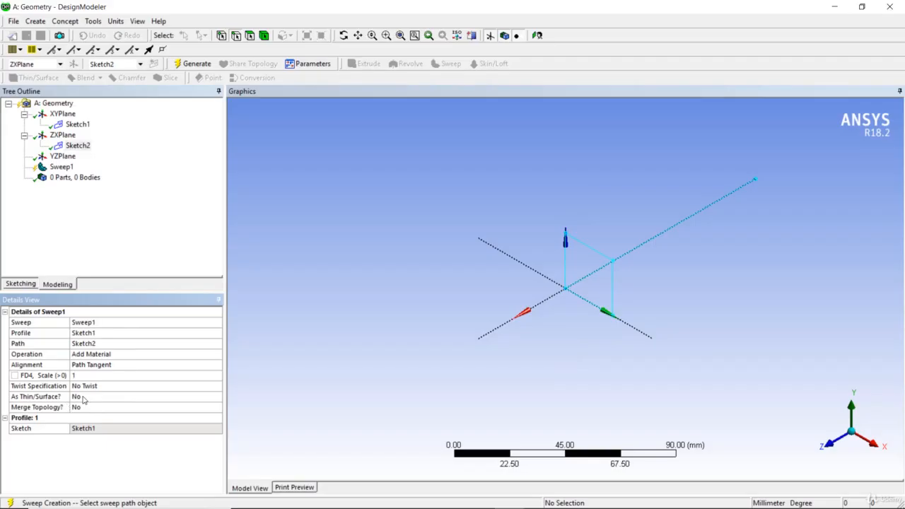
pyautogui.rightClick(61, 167)
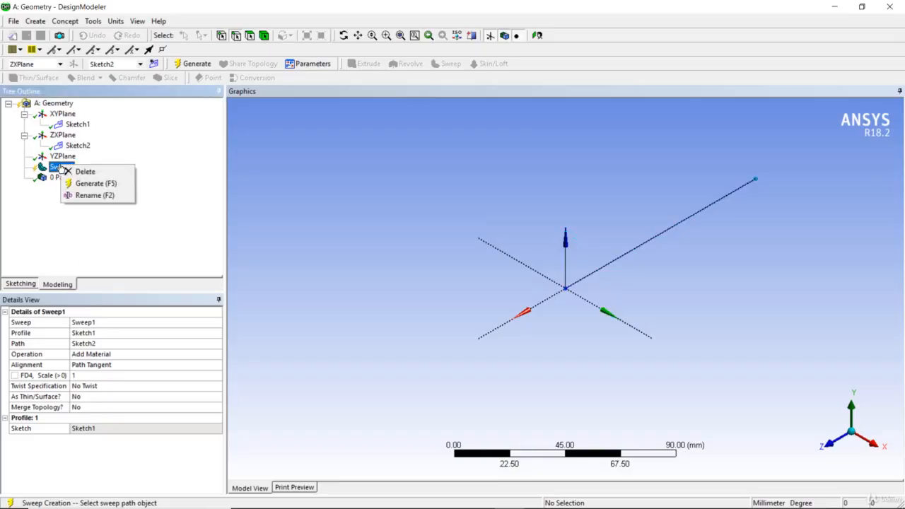
pyautogui.click(74, 183)
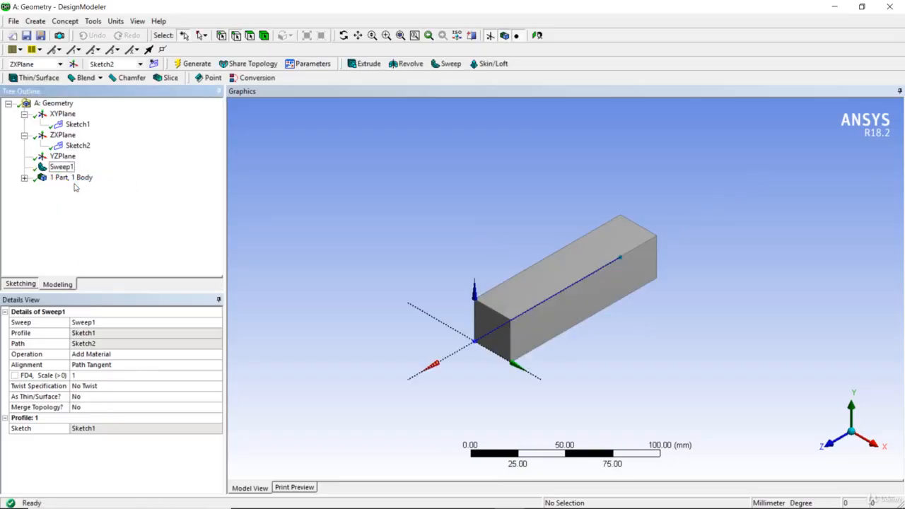
pyautogui.moveTo(314, 241); pyautogui.dragTo(272, 223, button='middle')
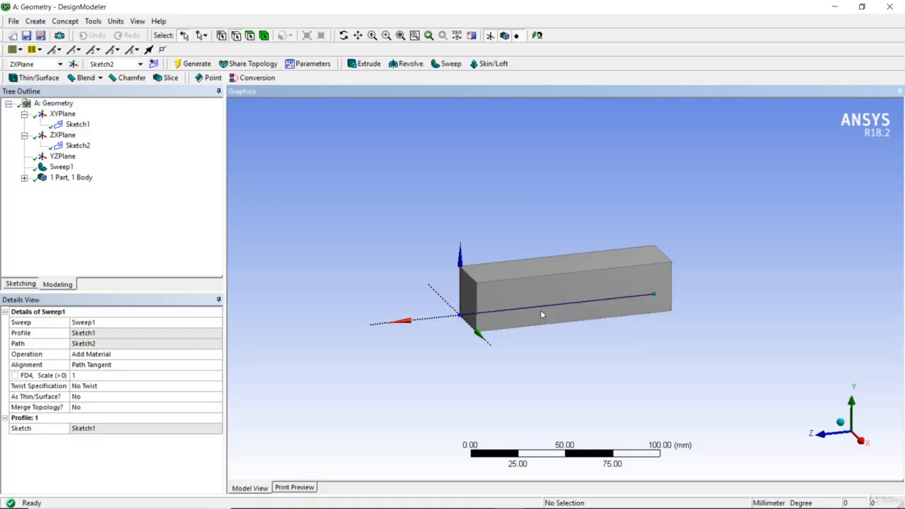
pyautogui.moveTo(620, 233); pyautogui.dragTo(833, 273, button='middle')
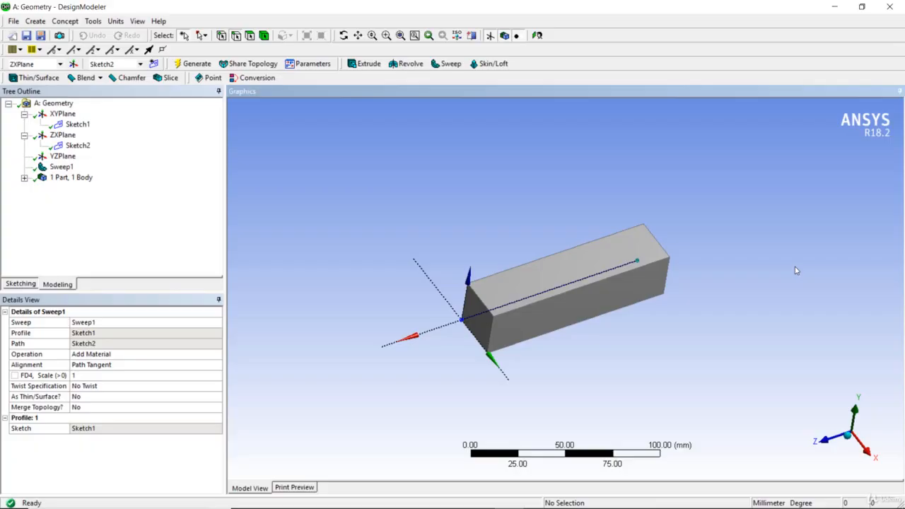
# Step: Start over with an empty model and sketch a rectangle on the ZXPlane with its first corner at the origin
pyautogui.hotkey('ctrl', 'n')
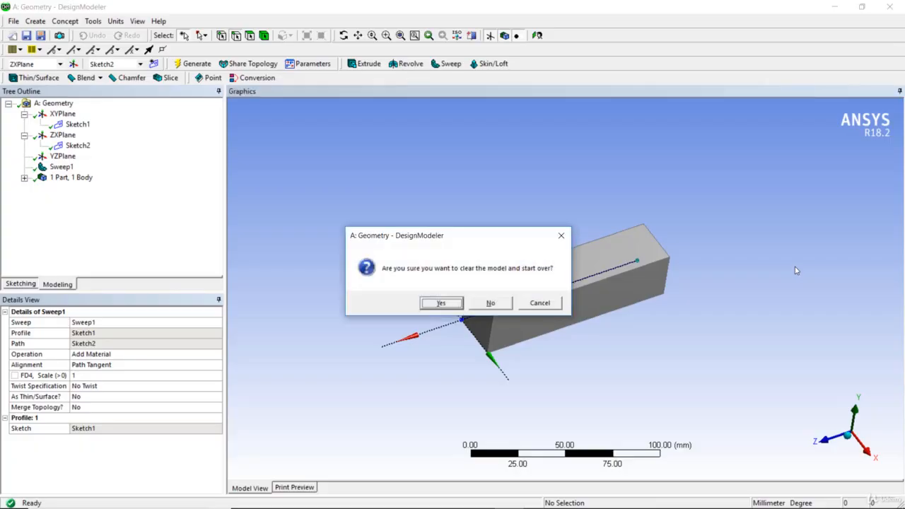
pyautogui.click(453, 305)
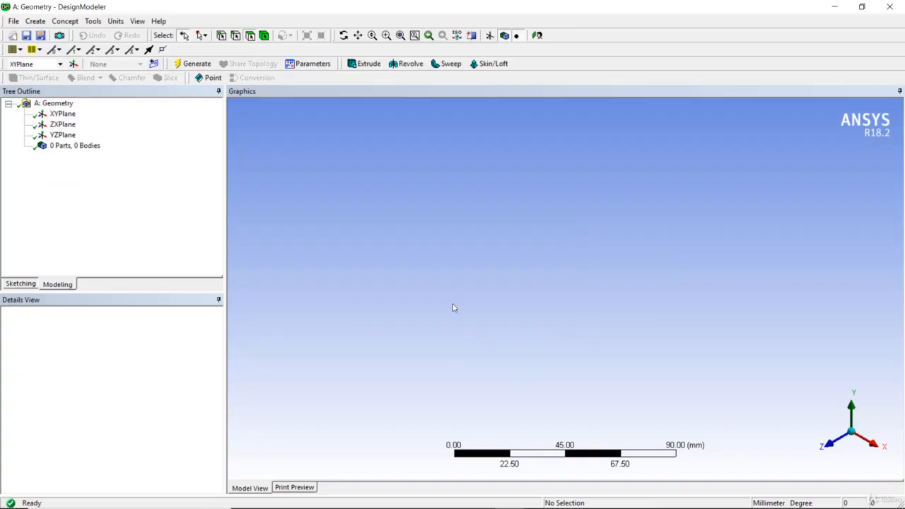
pyautogui.click(71, 125)
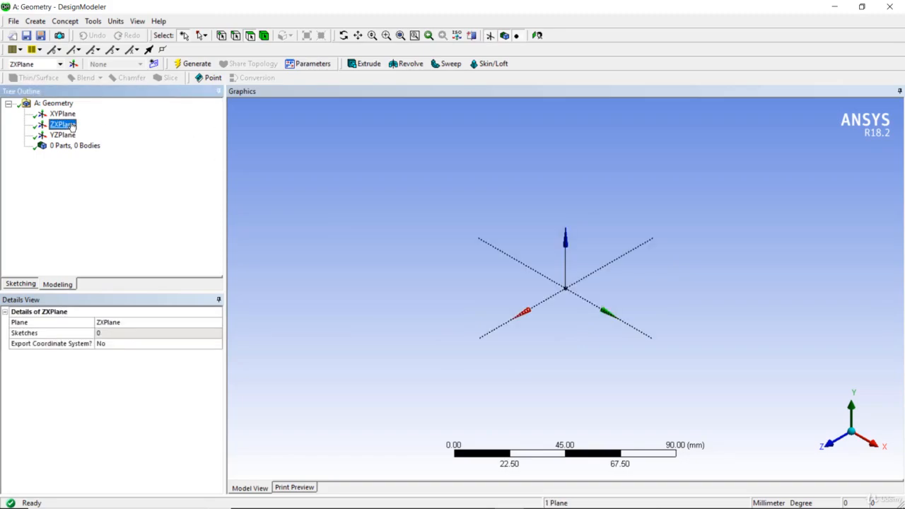
pyautogui.click(20, 284)
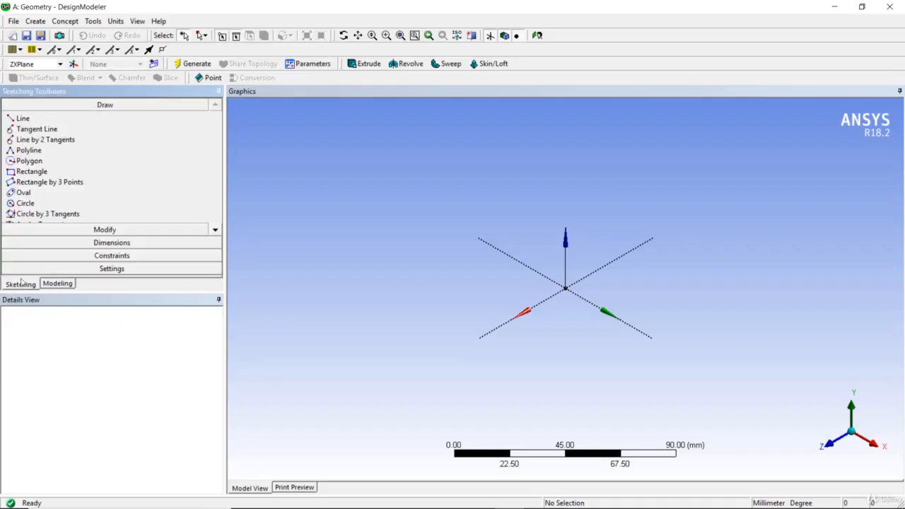
pyautogui.click(20, 172)
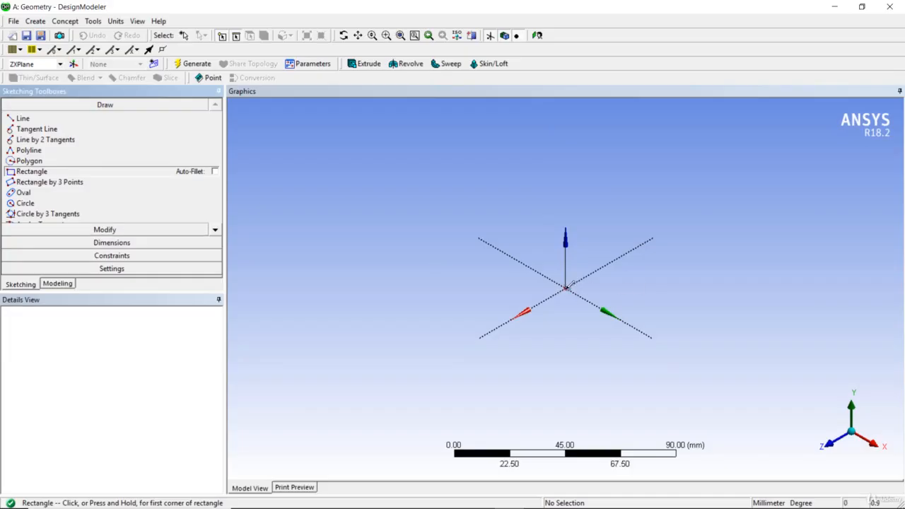
pyautogui.click(565, 289)
pyautogui.click(658, 292)
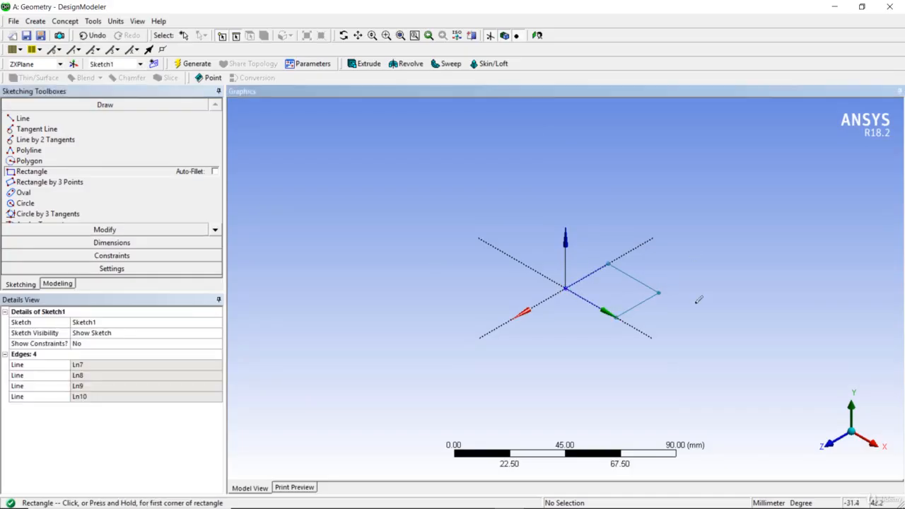
# Step: Add a new plane based on the ZXPlane with Transform 1 set to Offset Z
pyautogui.click(65, 284)
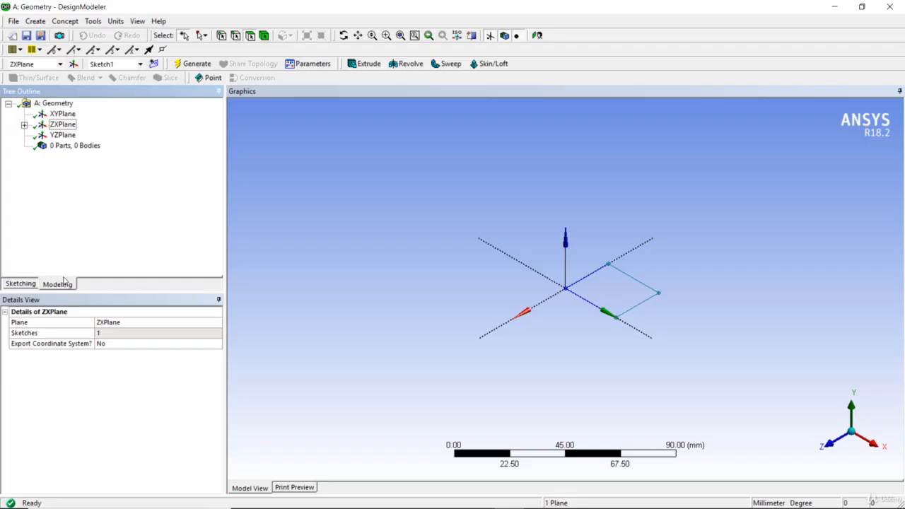
pyautogui.click(74, 63)
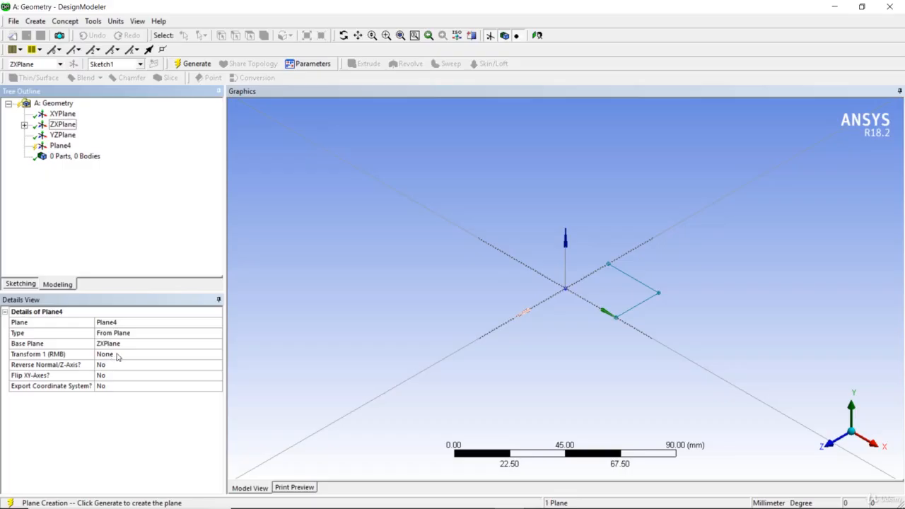
pyautogui.click(156, 358)
pyautogui.click(217, 356)
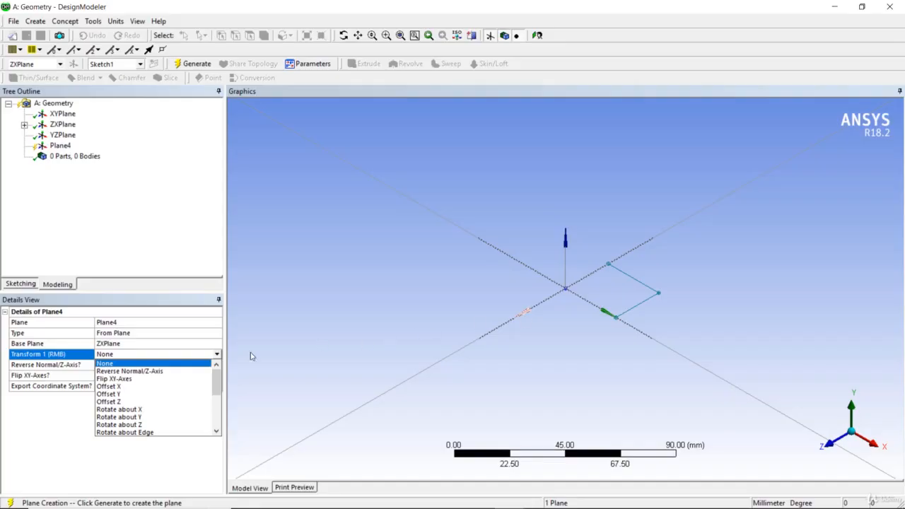
pyautogui.click(152, 401)
# Step: Set the new plane's Offset Z distance to 100 mm and generate the plane
pyautogui.click(132, 367)
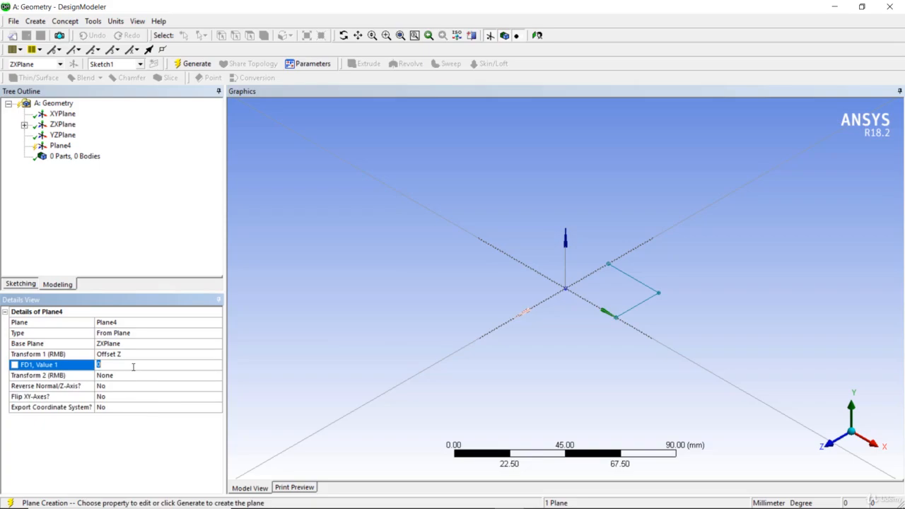
pyautogui.write('100')
pyautogui.press('Return')
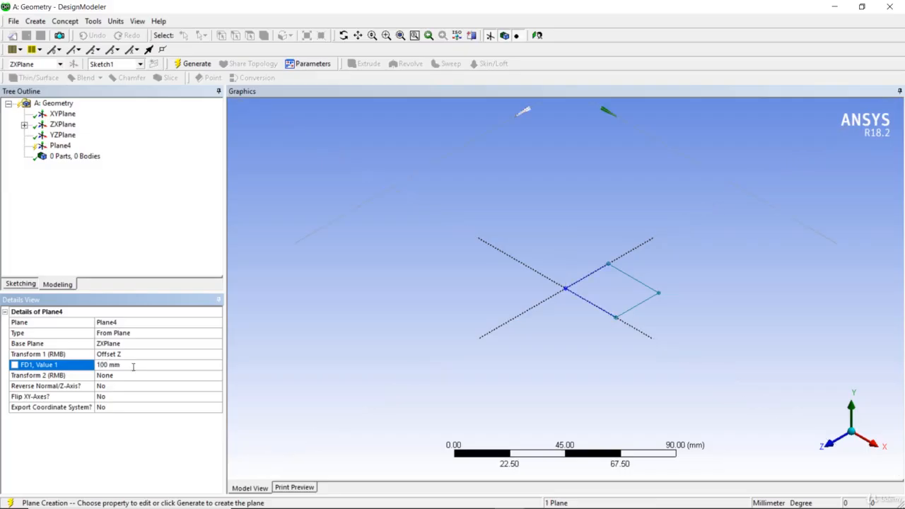
pyautogui.scroll(3, 543, 269)
pyautogui.scroll(-5, 547, 263)
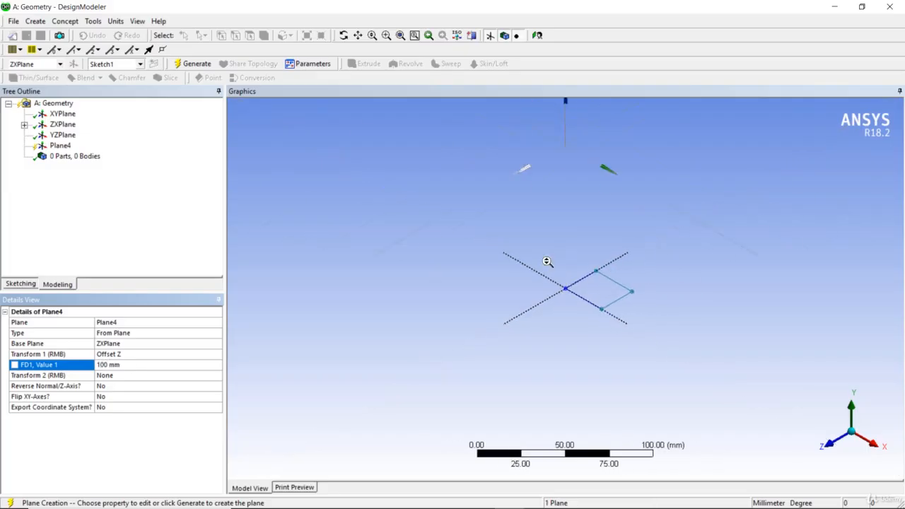
pyautogui.scroll(-2, 547, 262)
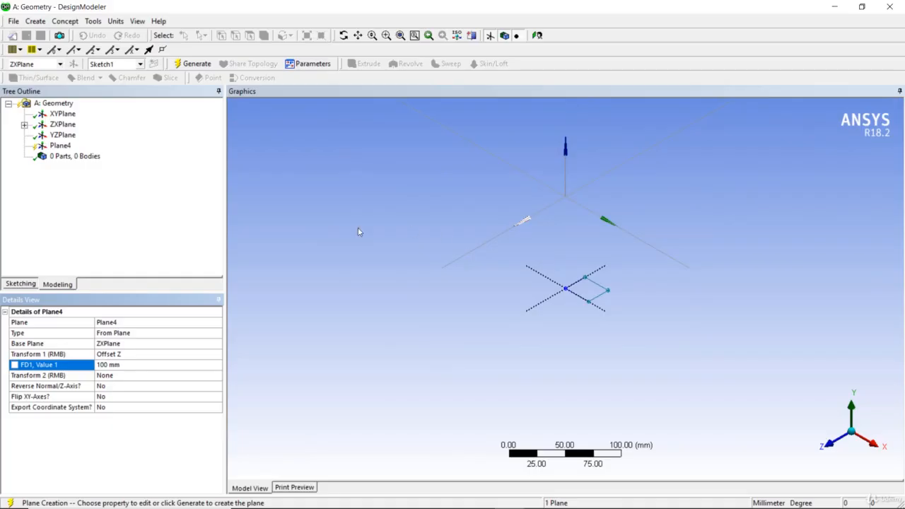
pyautogui.rightClick(70, 146)
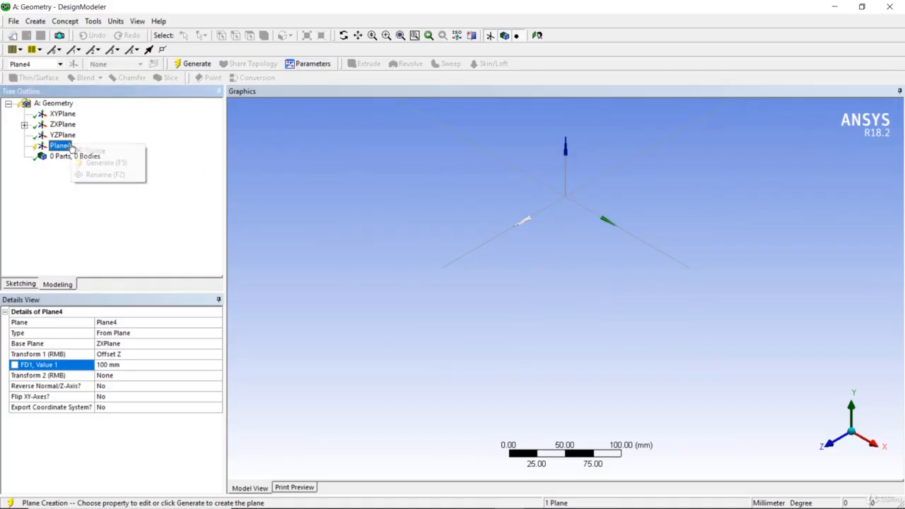
pyautogui.click(106, 163)
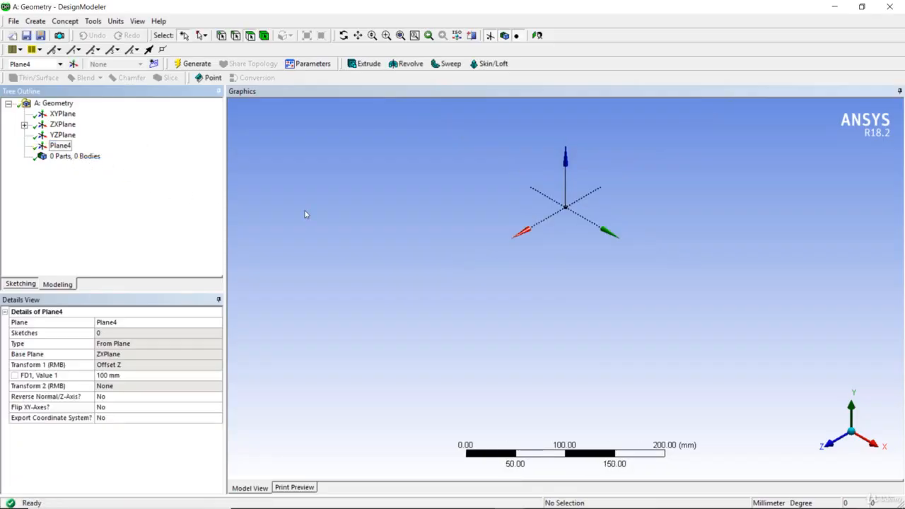
# Step: Sketch a circle on the offset plane, Plane4, with its center slightly away from the plane's origin
pyautogui.click(21, 284)
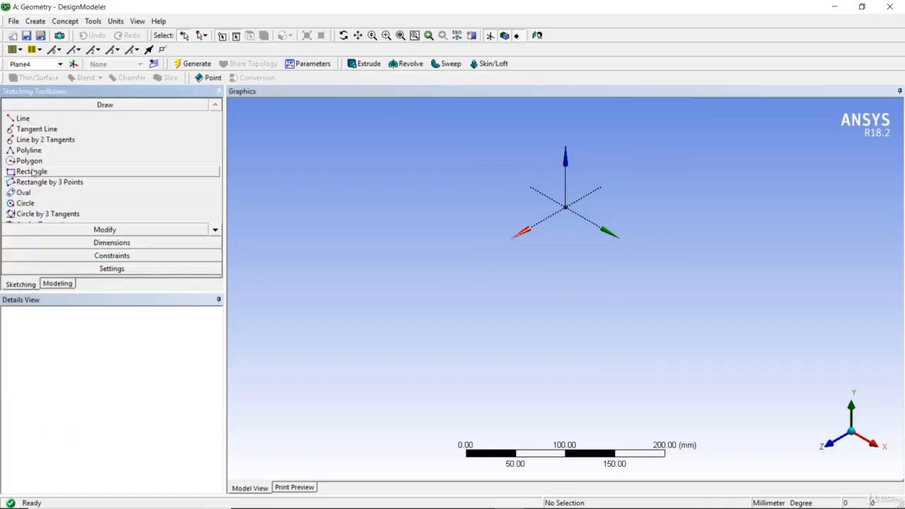
pyautogui.click(25, 203)
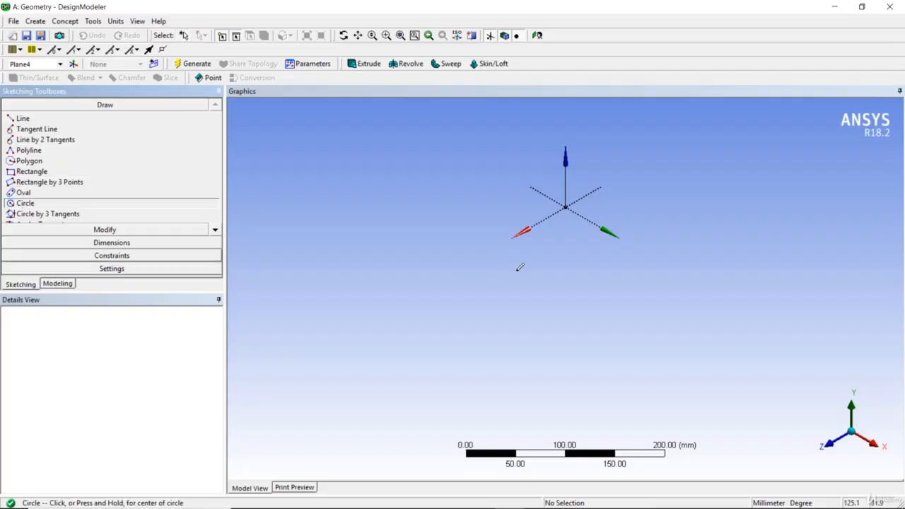
pyautogui.click(571, 232)
pyautogui.click(573, 221)
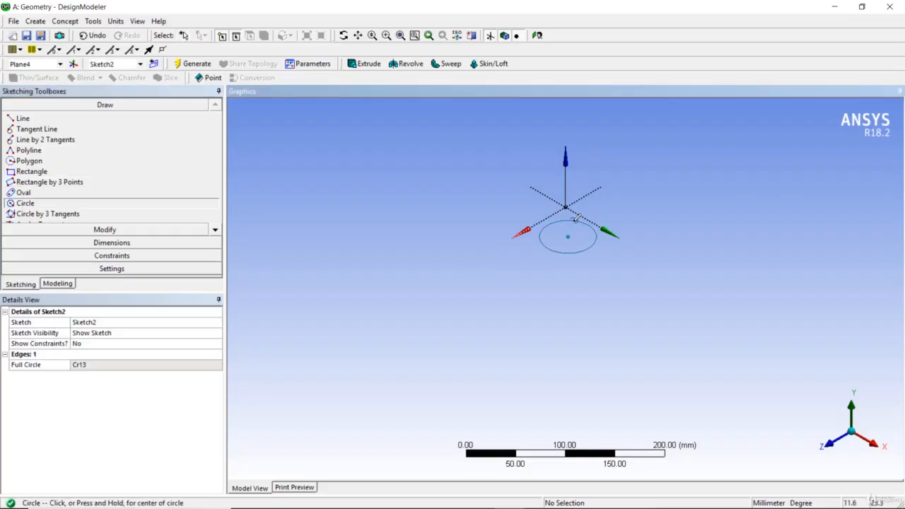
pyautogui.click(57, 284)
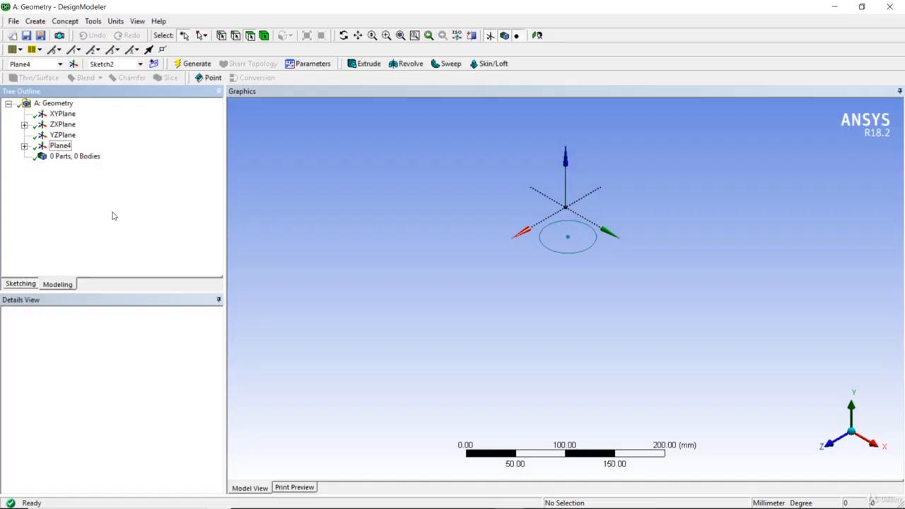
# Step: Try to create a Skin/Loft feature using the ZXPlane rectangle, Sketch1, and the Plane4 circle, Sketch2, as profiles
pyautogui.click(507, 65)
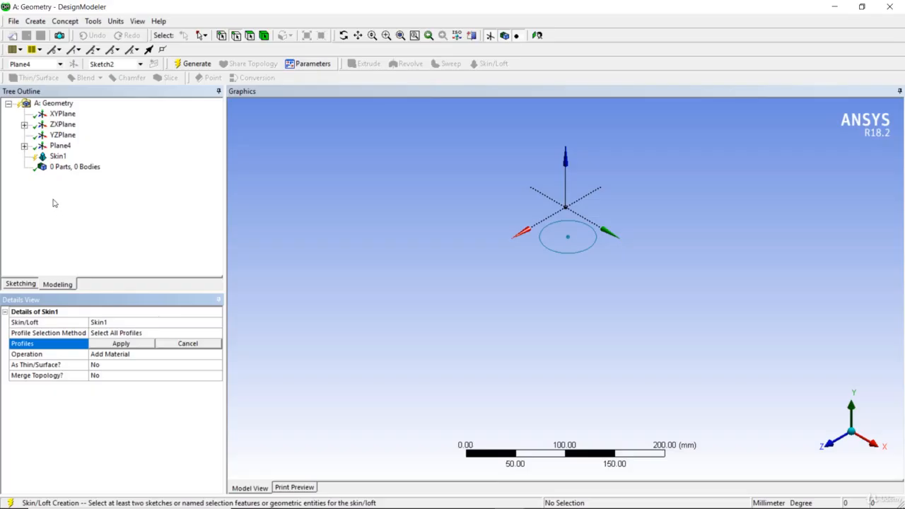
pyautogui.click(24, 125)
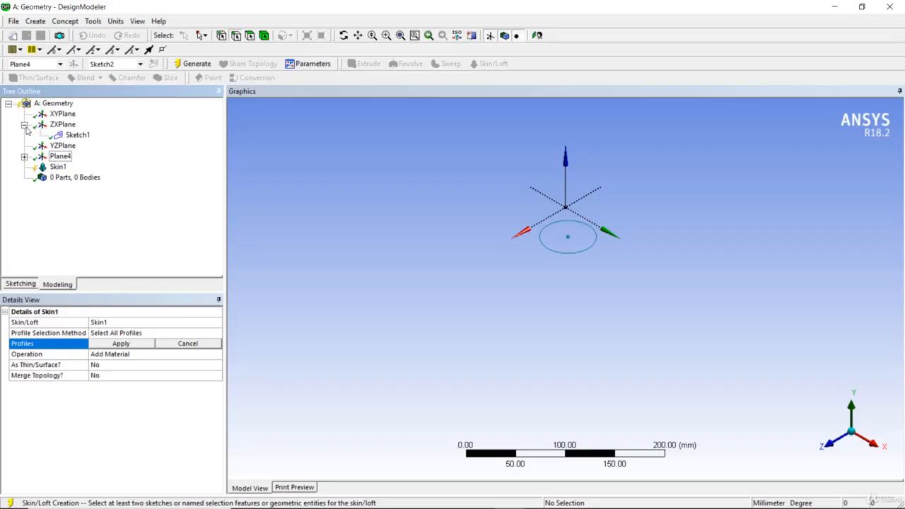
pyautogui.click(78, 135)
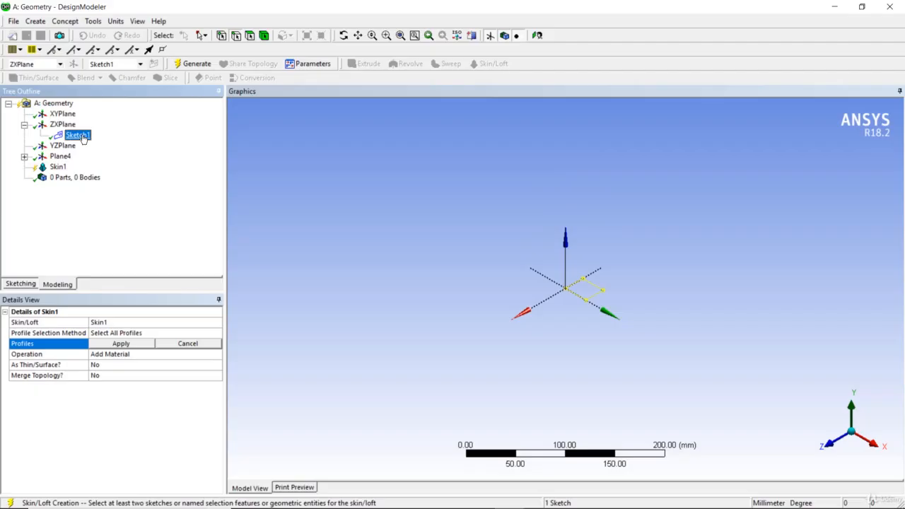
pyautogui.click(24, 157)
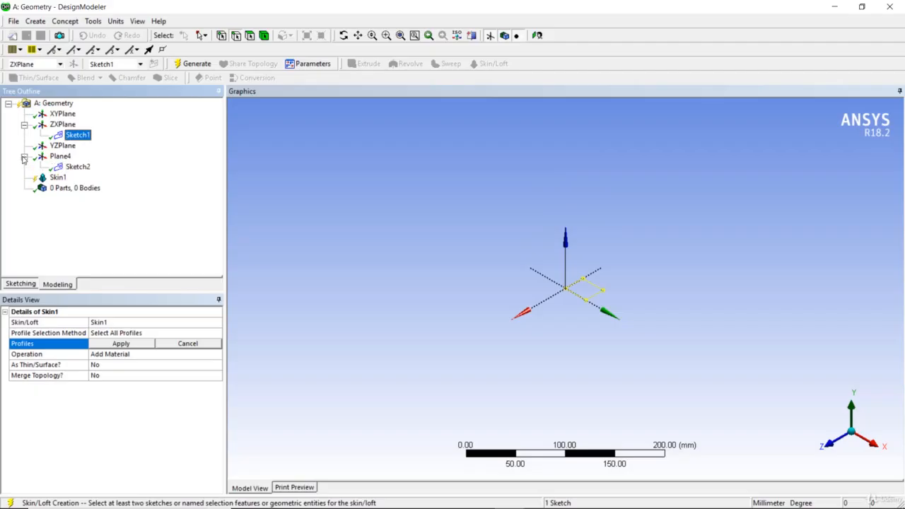
pyautogui.click(78, 167)
pyautogui.click(77, 135)
pyautogui.keyDown('ctrl'); pyautogui.click(82, 172); pyautogui.keyUp('ctrl')
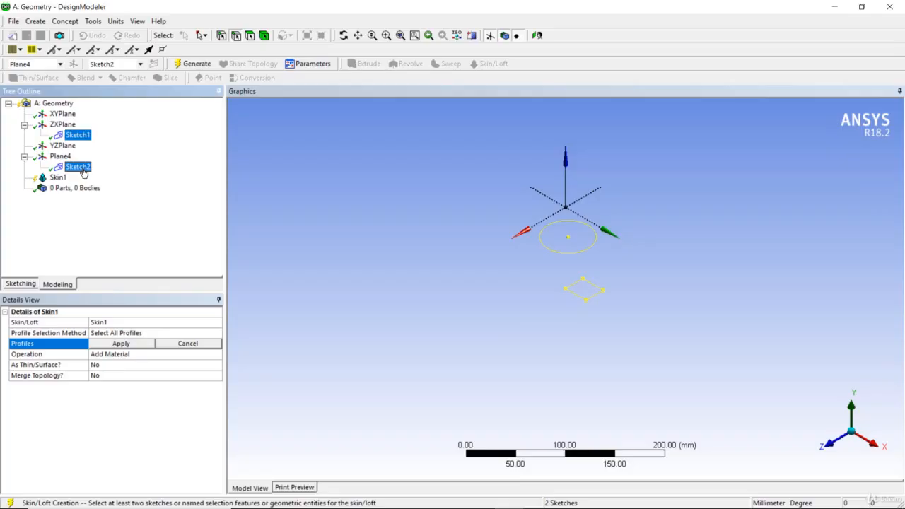
pyautogui.click(122, 344)
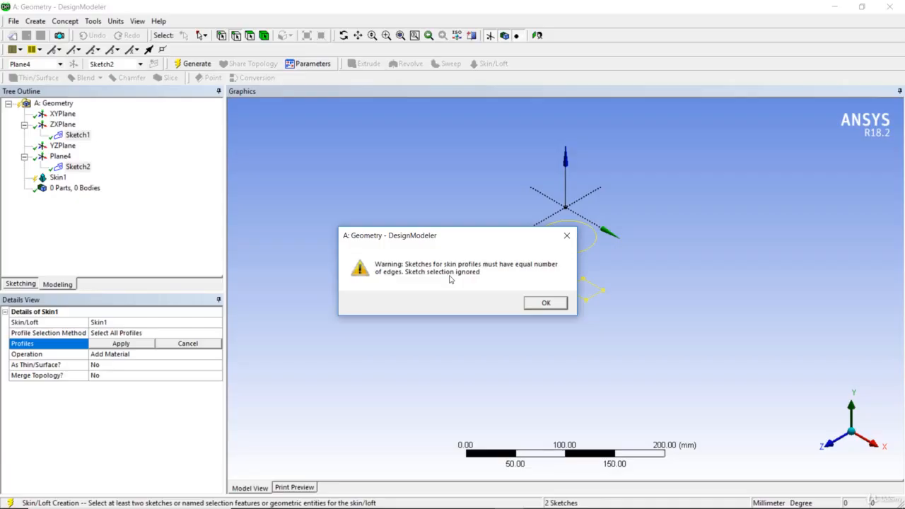
pyautogui.click(546, 303)
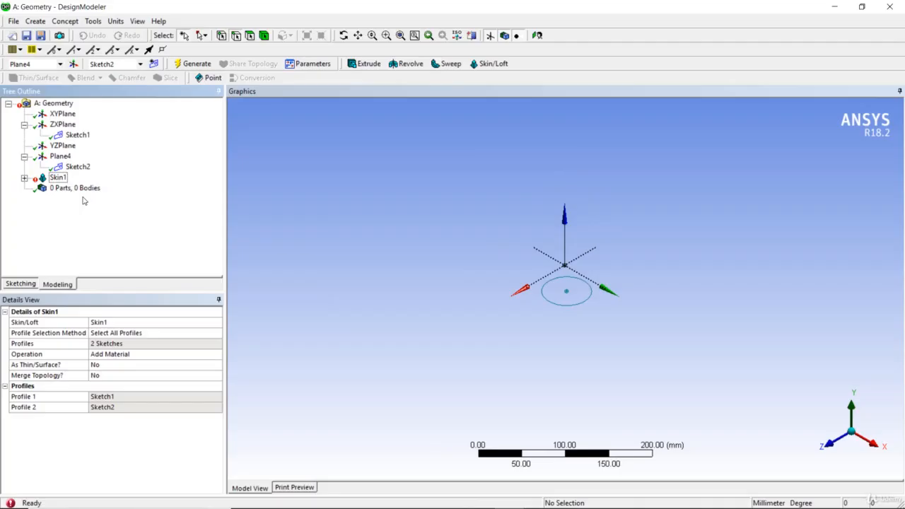
# Step: Delete the Skin/Loft feature, Skin1, and the circle sketch, Sketch2, on Plane4
pyautogui.rightClick(52, 180)
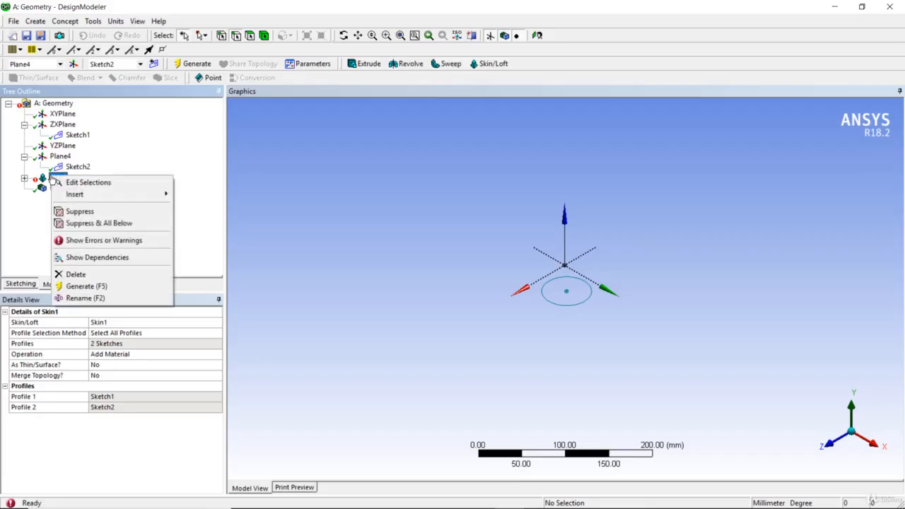
pyautogui.click(90, 275)
pyautogui.click(415, 303)
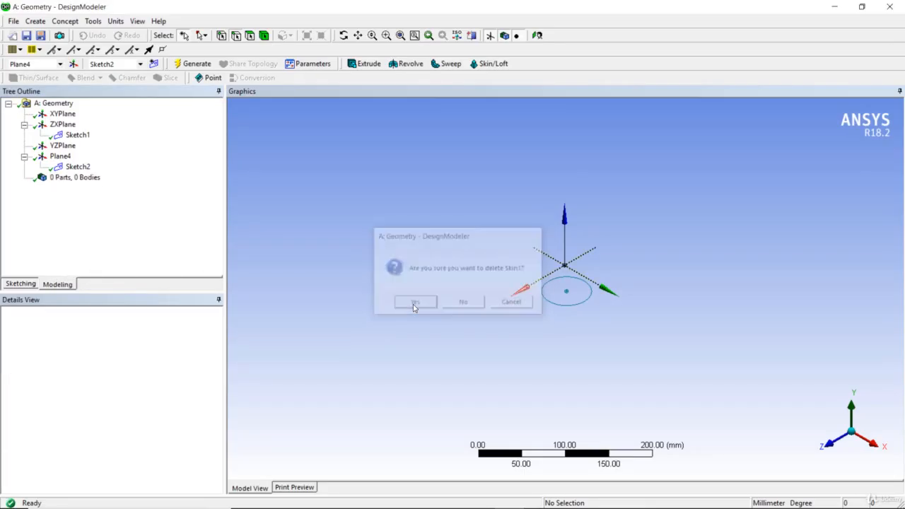
pyautogui.rightClick(83, 168)
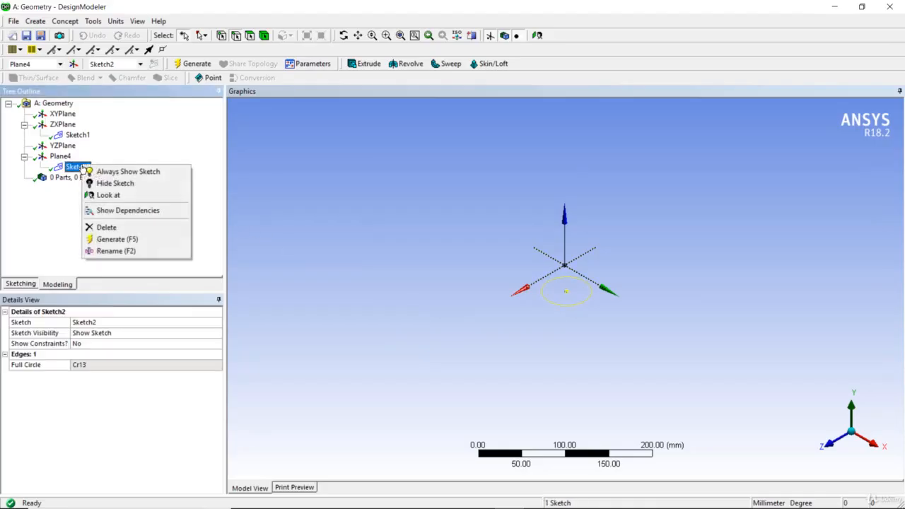
pyautogui.click(106, 228)
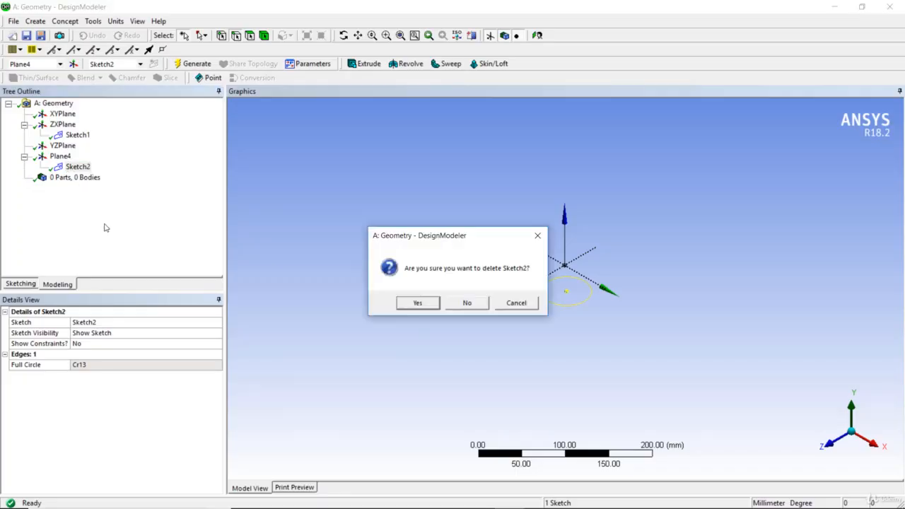
pyautogui.click(415, 301)
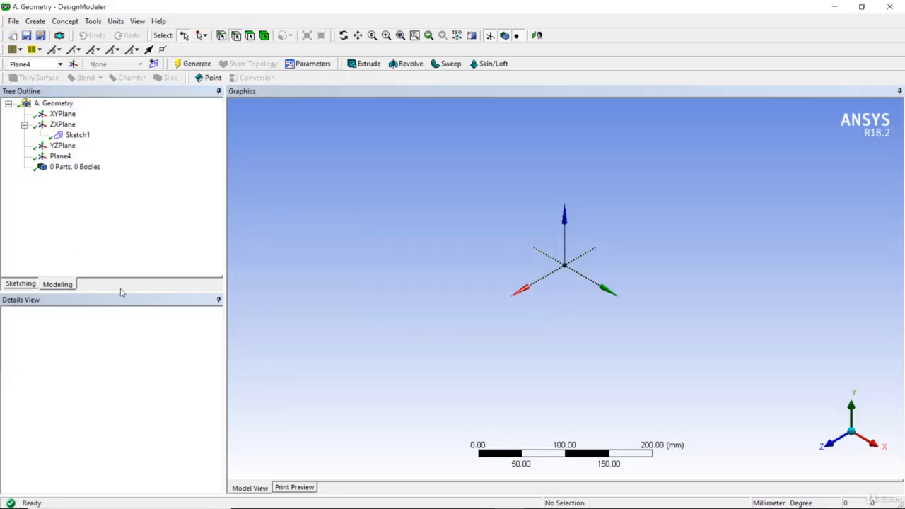
# Step: Sketch a rectangle on Plane4, larger than the ZXPlane rectangle, with its first corner close to the plane's origin
pyautogui.click(27, 286)
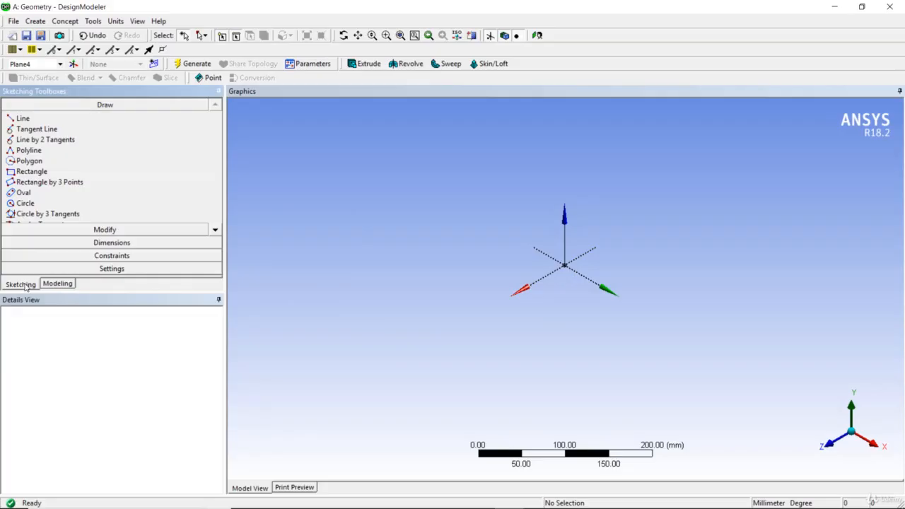
pyautogui.click(31, 172)
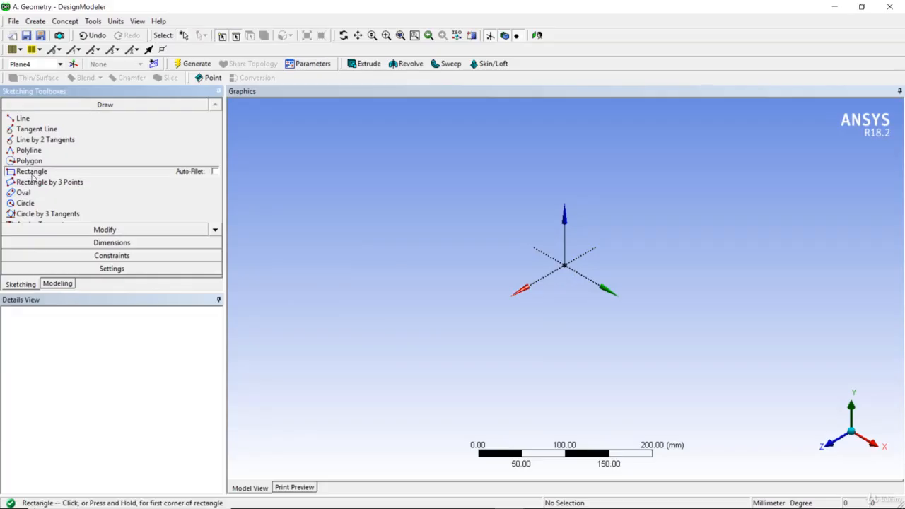
pyautogui.click(566, 277)
pyautogui.click(560, 347)
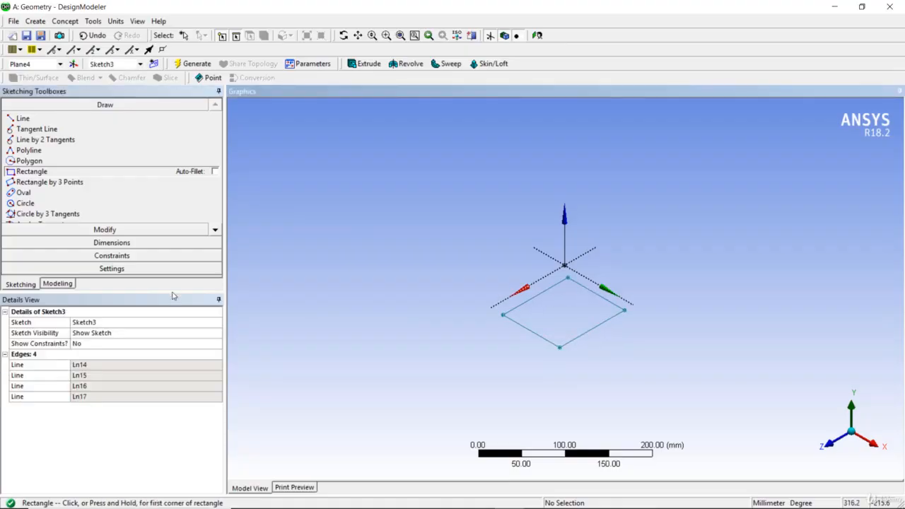
pyautogui.click(60, 284)
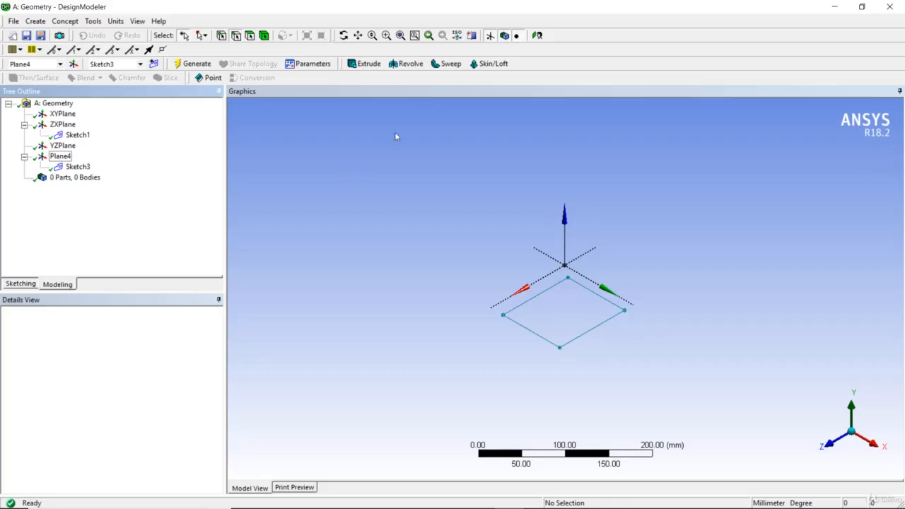
# Step: Create a Skin/Loft feature with the ZXPlane rectangle, Sketch1, and the Plane4 rectangle, Sketch3, as profiles and generate it
pyautogui.click(489, 65)
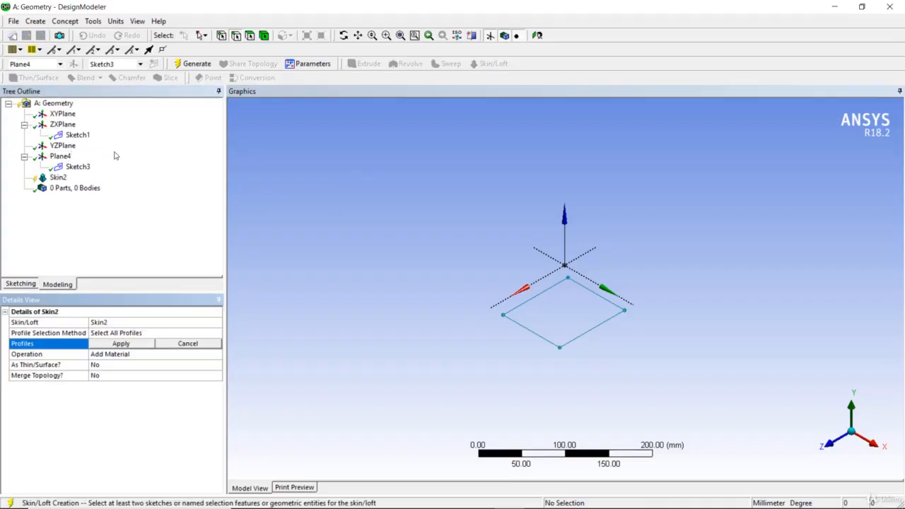
pyautogui.click(78, 135)
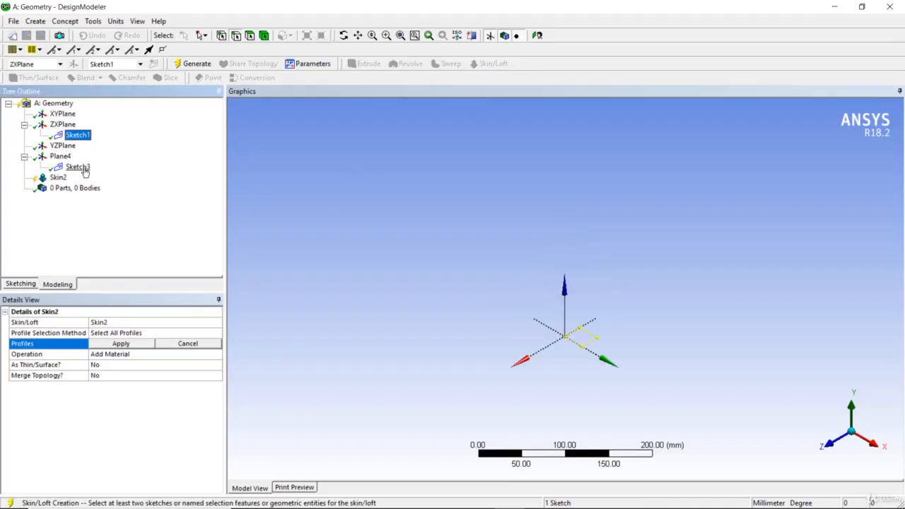
pyautogui.keyDown('ctrl'); pyautogui.click(82, 168); pyautogui.keyUp('ctrl')
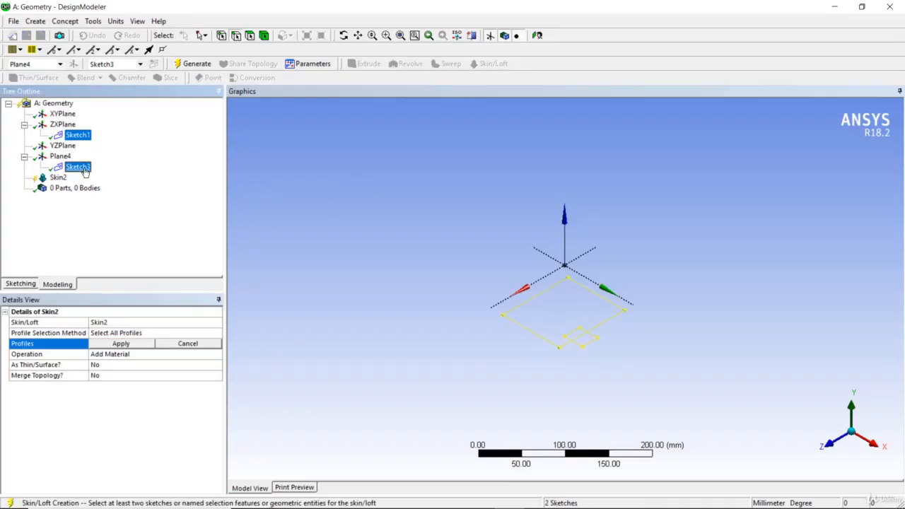
pyautogui.click(122, 344)
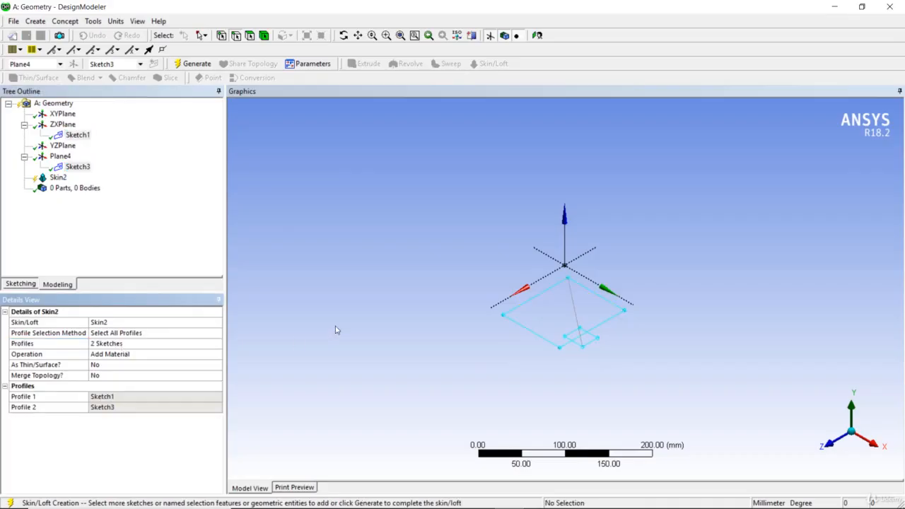
pyautogui.moveTo(434, 275)
pyautogui.mouseDown(button='middle')
pyautogui.moveTo(448, 252)
pyautogui.moveTo(429, 297)
pyautogui.mouseUp(button='middle')
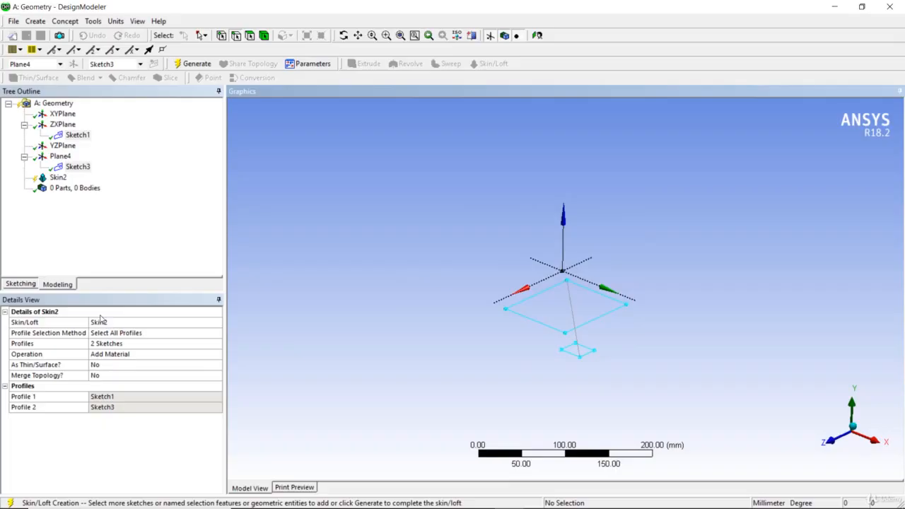
pyautogui.rightClick(59, 178)
pyautogui.click(75, 200)
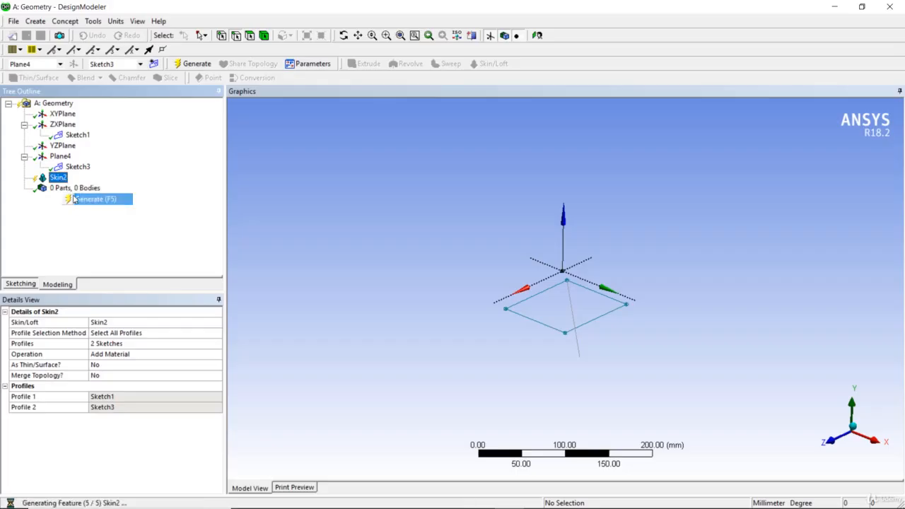
# Step: Examine the two profile sketches, Sketch1 and Sketch3, used by the Skin/Loft feature
pyautogui.moveTo(445, 253)
pyautogui.mouseDown(button='middle')
pyautogui.moveTo(471, 216)
pyautogui.moveTo(461, 256)
pyautogui.mouseUp(button='middle')
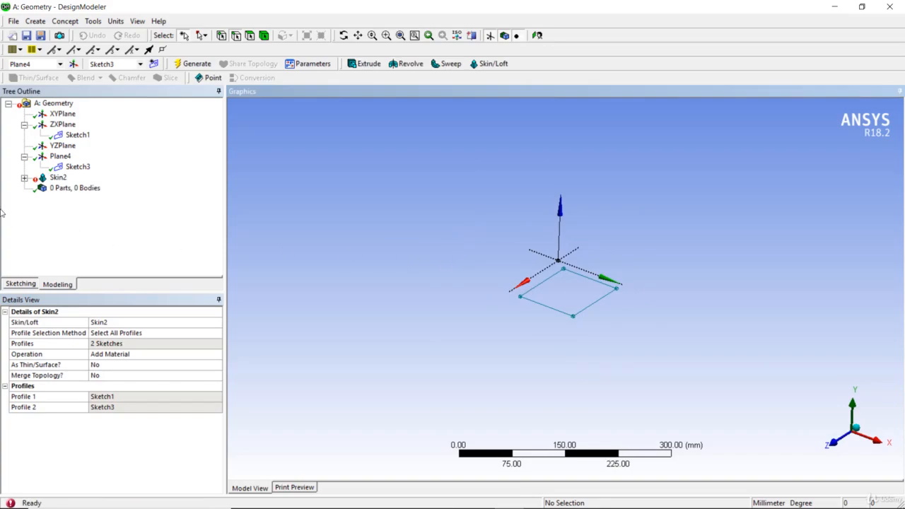
pyautogui.click(24, 177)
pyautogui.click(65, 187)
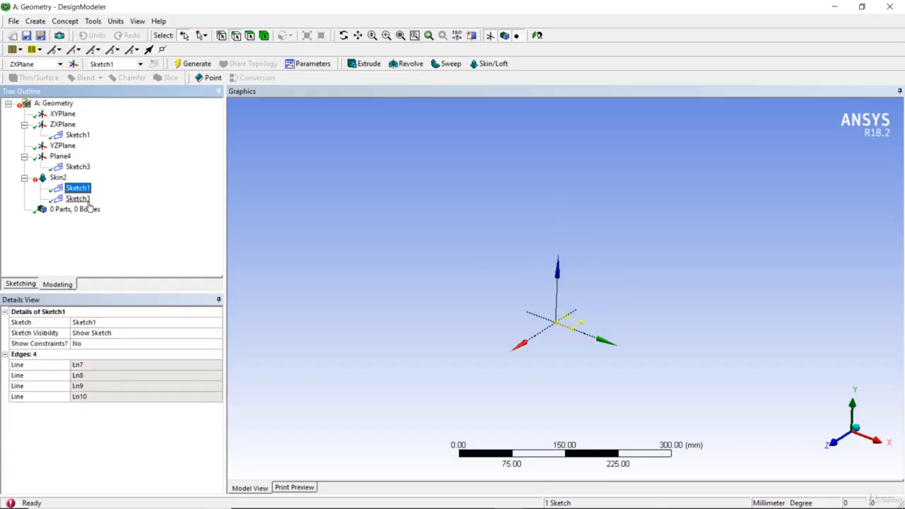
pyautogui.click(83, 200)
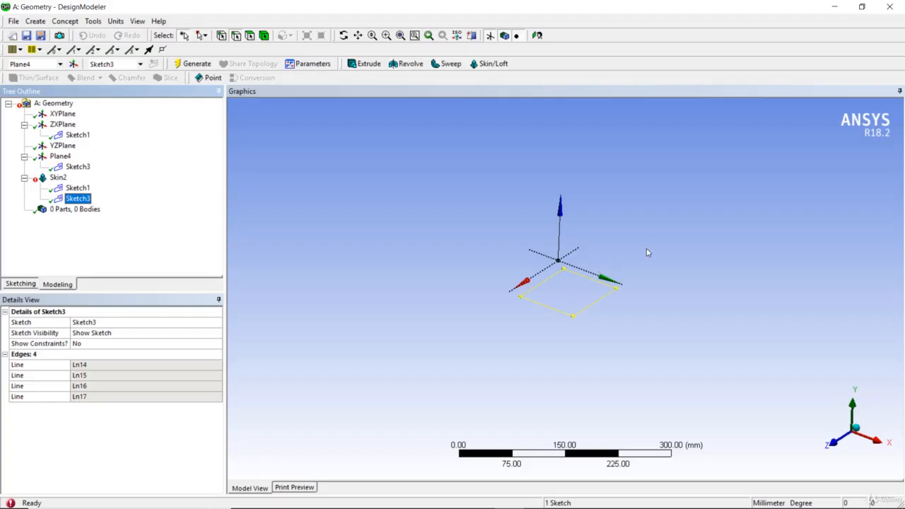
# Step: Try to delete the two profile sketches, Sketch1 and Sketch3, listed under the Skin/Loft feature Skin2
pyautogui.keyDown('ctrl'); pyautogui.click(81, 188); pyautogui.keyUp('ctrl')
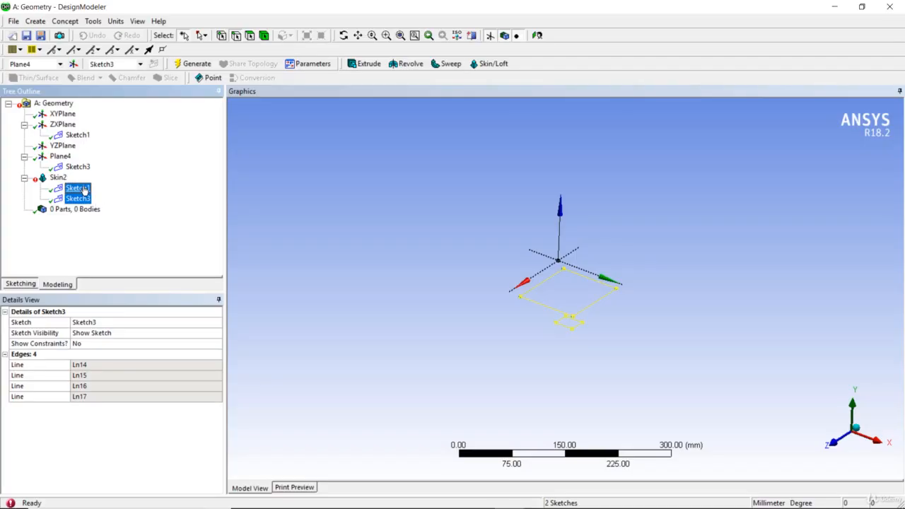
pyautogui.press('Delete')
pyautogui.click(555, 304)
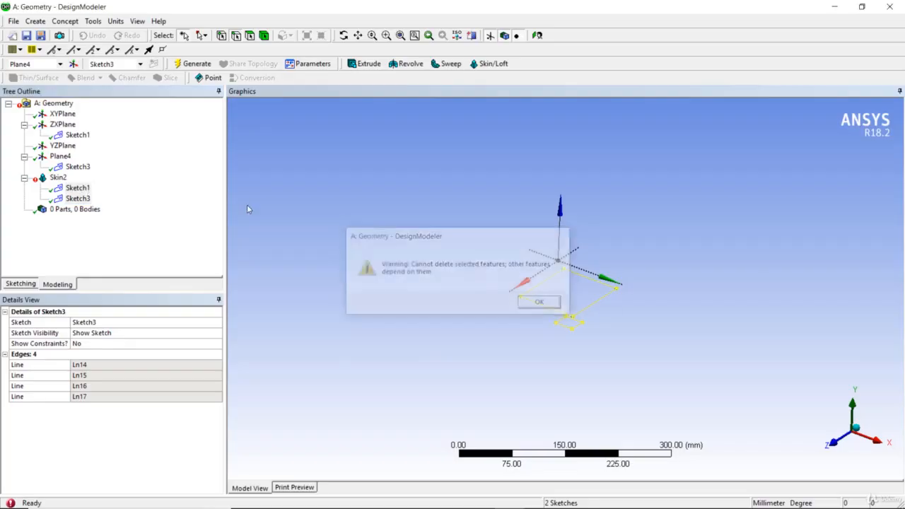
# Step: Delete the failed Skin/Loft feature, Skin2, and the rectangle sketch, Sketch3, on Plane4
pyautogui.click(58, 177)
pyautogui.rightClick(58, 177)
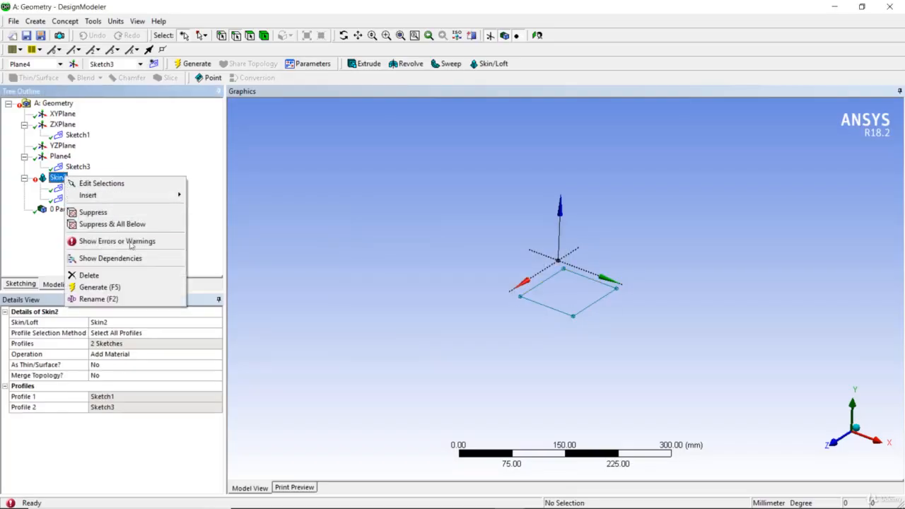
pyautogui.click(120, 275)
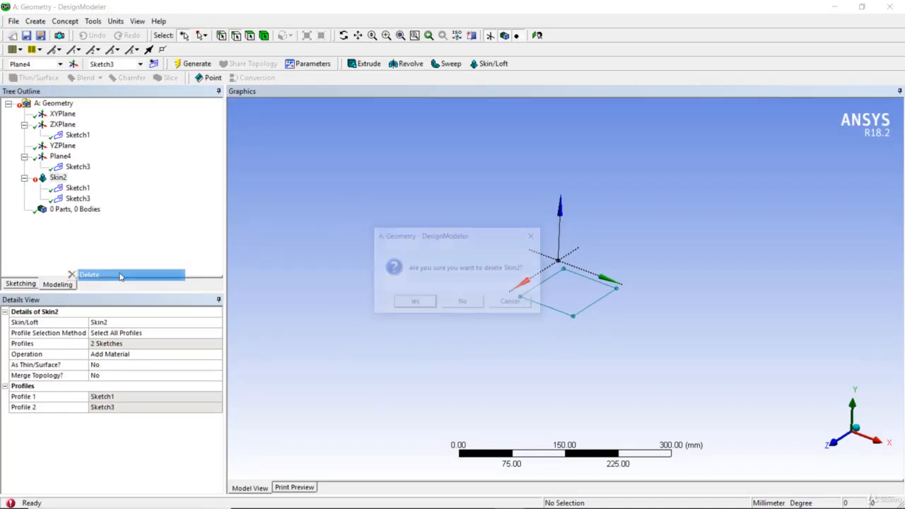
pyautogui.click(415, 303)
pyautogui.click(77, 167)
pyautogui.rightClick(78, 167)
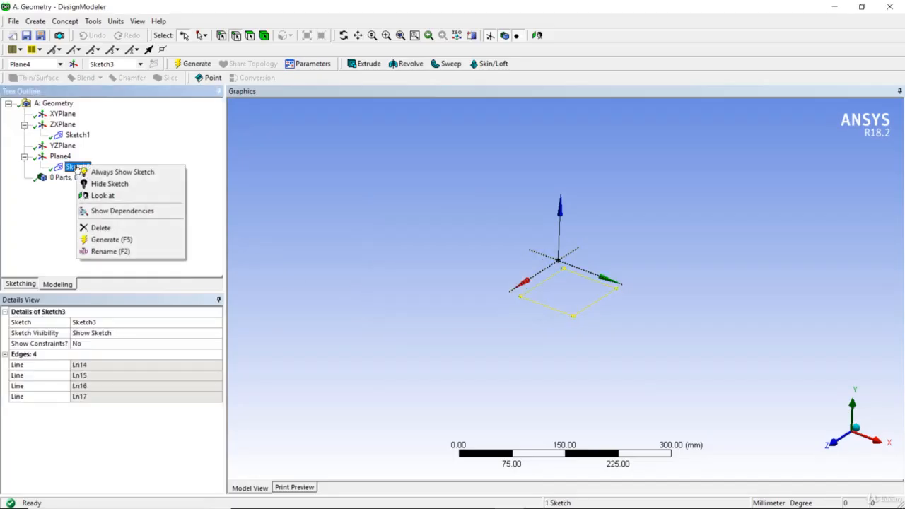
pyautogui.click(111, 228)
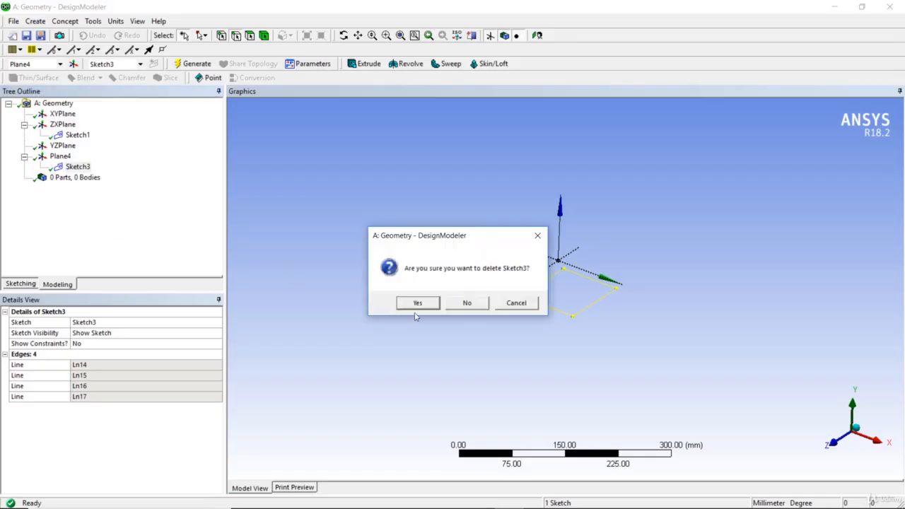
pyautogui.click(415, 303)
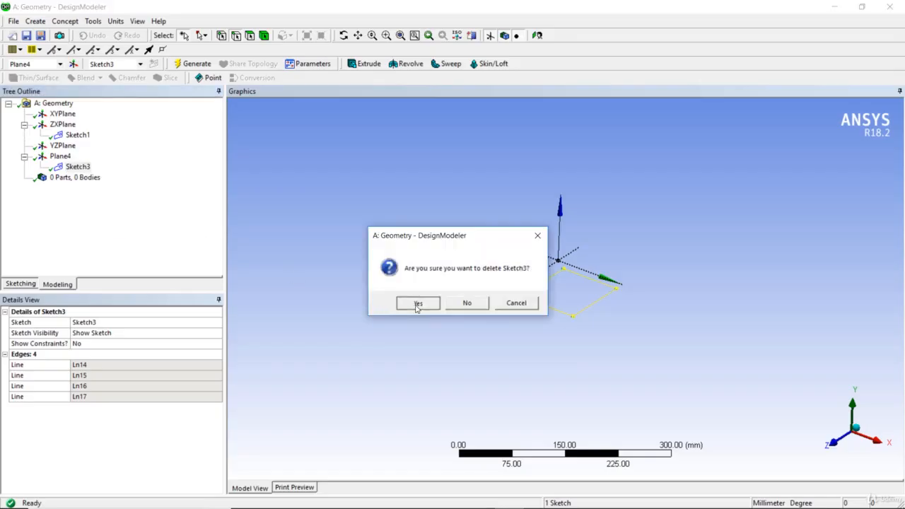
# Step: Sketch a rectangle on Plane4 from close to the origin to an opposite corner at about X -80 mm, Y 99 mm
pyautogui.click(21, 284)
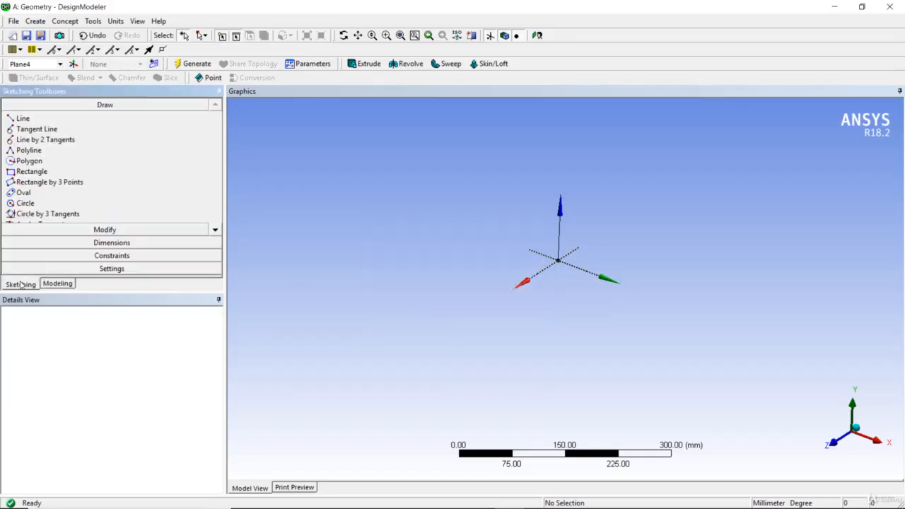
pyautogui.click(31, 171)
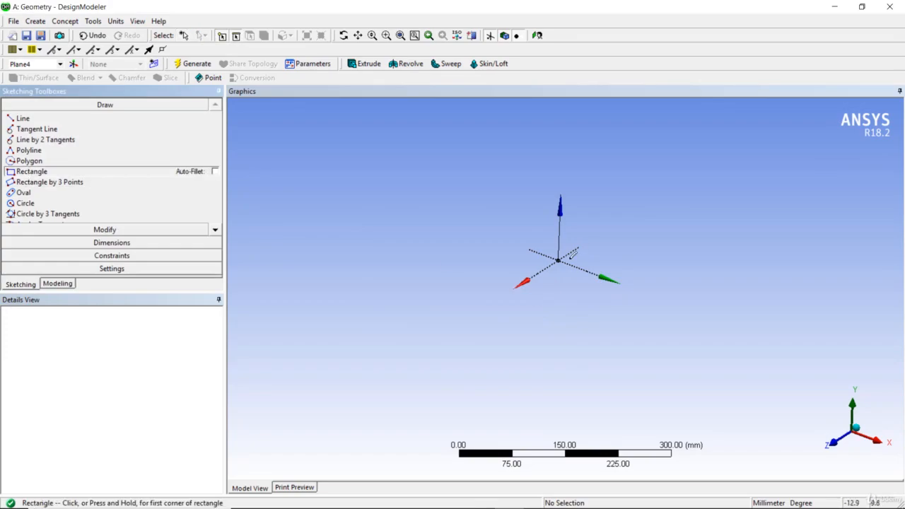
pyautogui.click(569, 255)
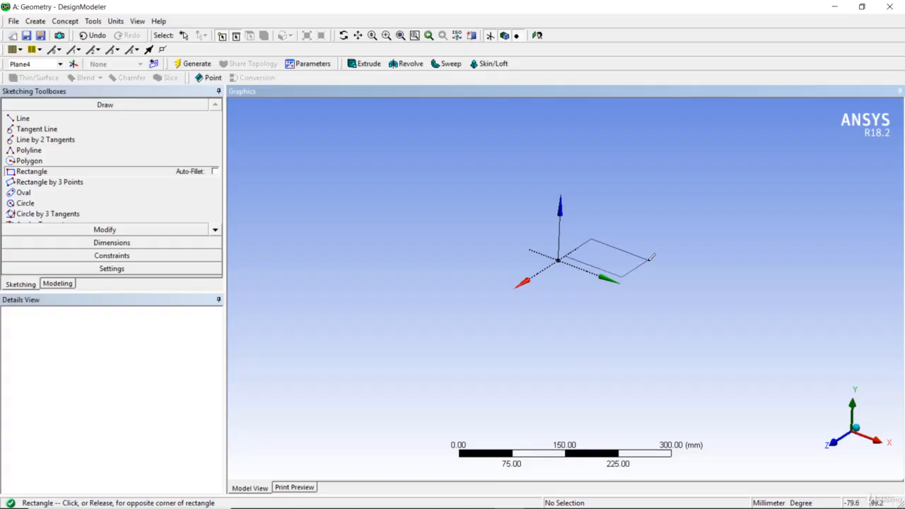
pyautogui.click(648, 259)
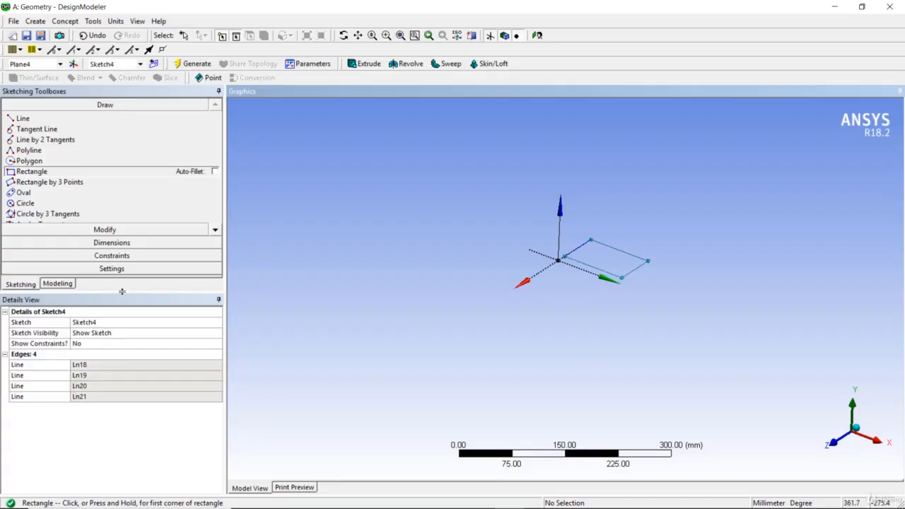
pyautogui.click(68, 285)
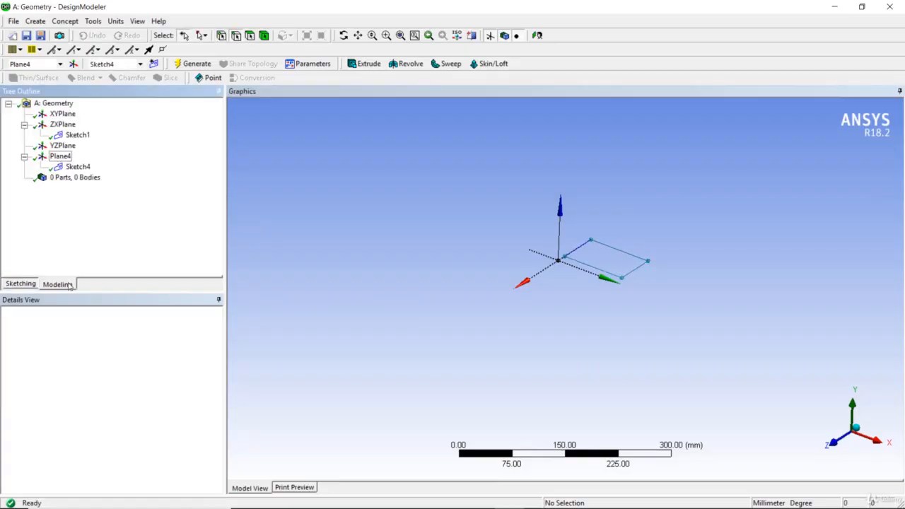
# Step: Create a Skin/Loft feature with the ZXPlane rectangle, Sketch1, and the Plane4 rectangle, Sketch4, as profiles and generate it
pyautogui.click(487, 64)
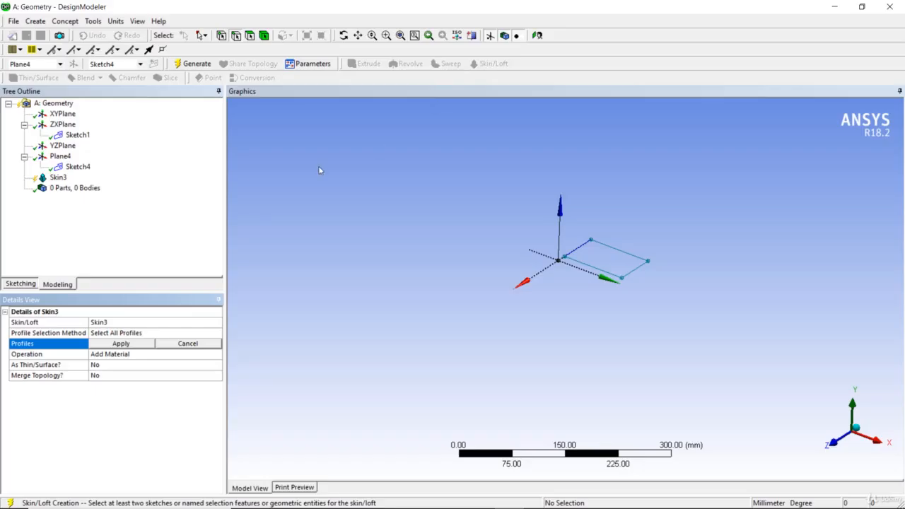
pyautogui.click(78, 135)
pyautogui.keyDown('ctrl'); pyautogui.click(78, 167); pyautogui.keyUp('ctrl')
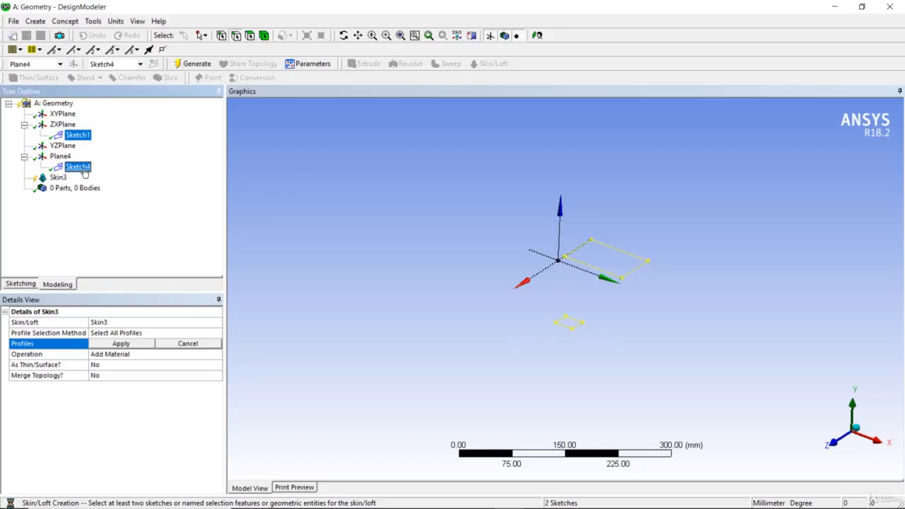
pyautogui.click(124, 345)
pyautogui.click(68, 178)
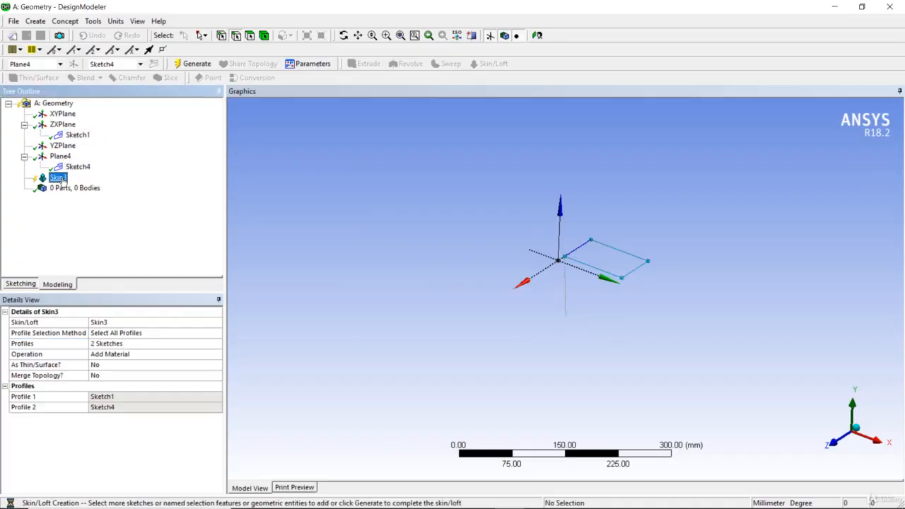
pyautogui.rightClick(68, 178)
pyautogui.click(94, 196)
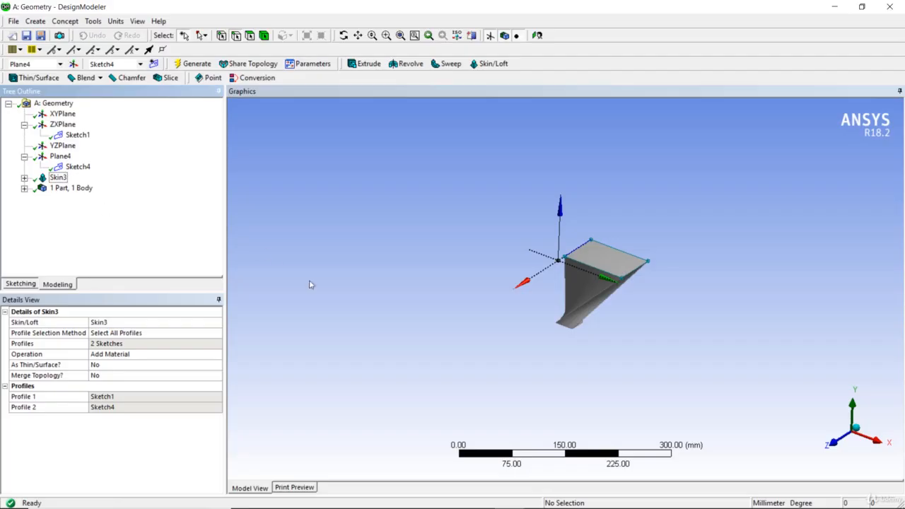
pyautogui.moveTo(424, 305); pyautogui.dragTo(444, 318, button='middle')
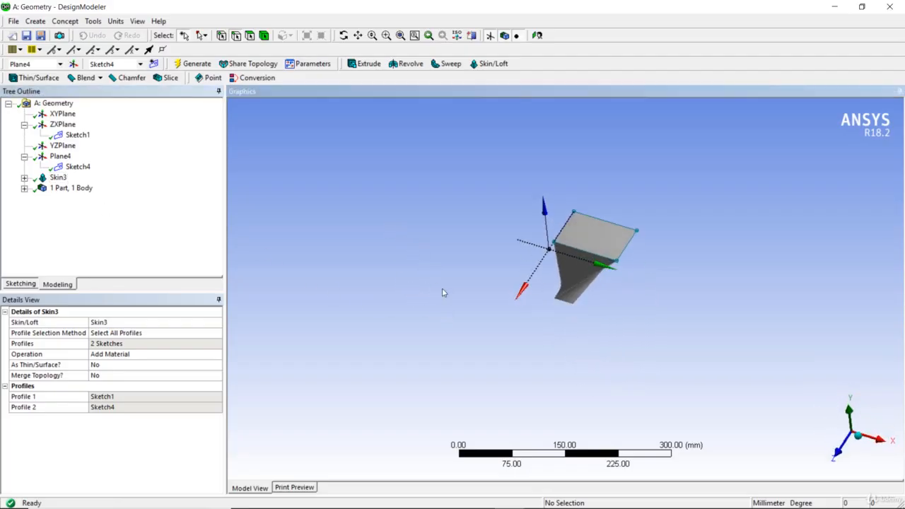